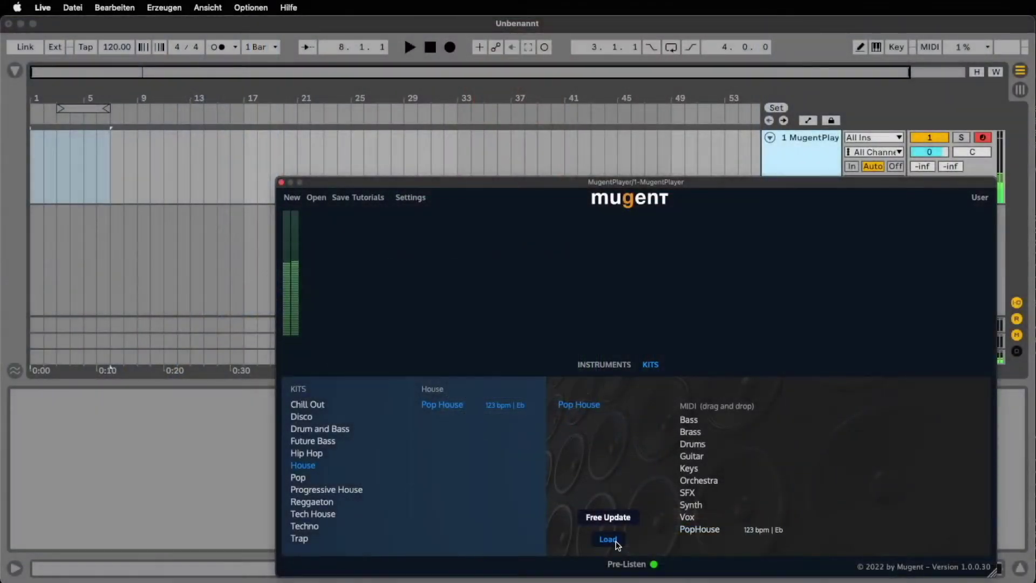
# Load the Pop House kit, drag its PopHouse MIDI into the arrangement, and open mugent.com
pyautogui.click(608, 539)
pyautogui.moveTo(698, 530); pyautogui.dragTo(41, 178)
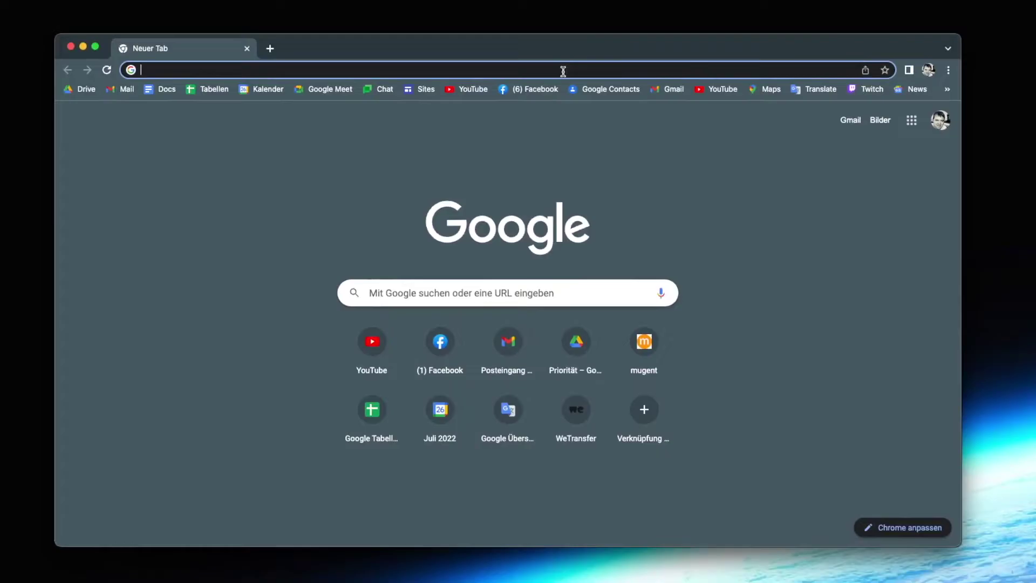
pyautogui.write('mu')
pyautogui.press('Return')
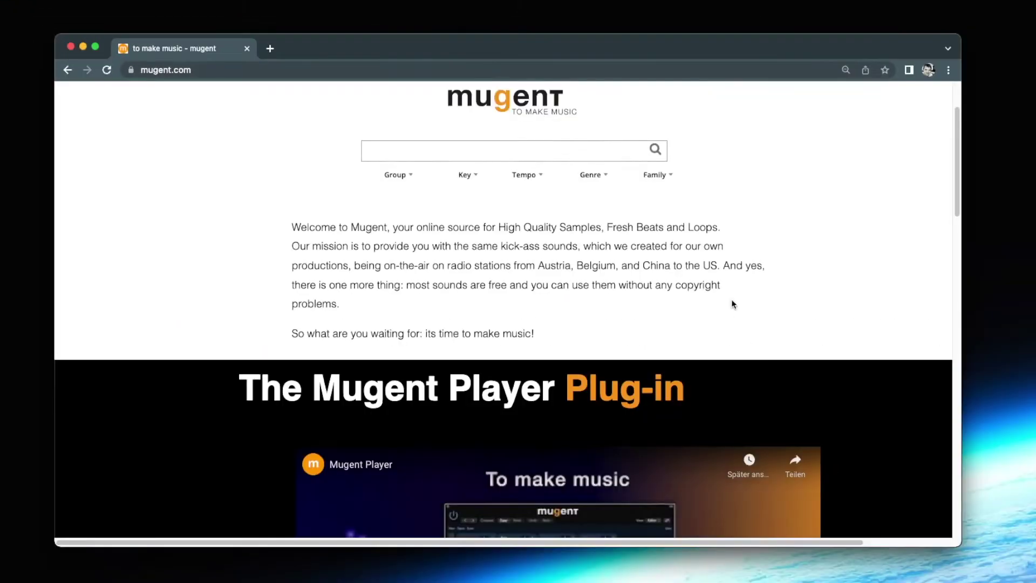
# Get the Mac download of Mugent Player, close Chrome, and show the Downloads folder
pyautogui.scroll(-5, 731, 299)
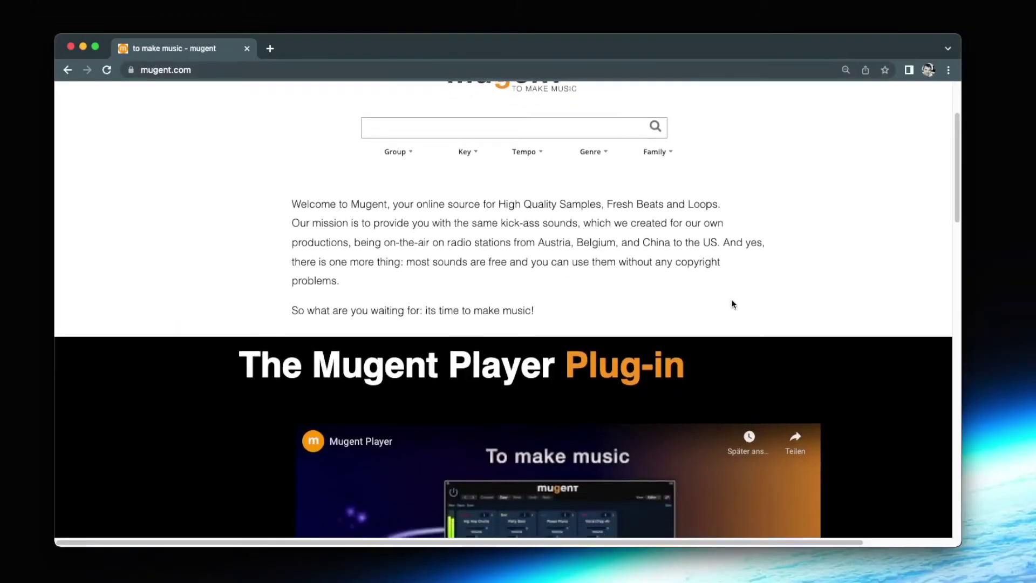
pyautogui.scroll(-5, 734, 302)
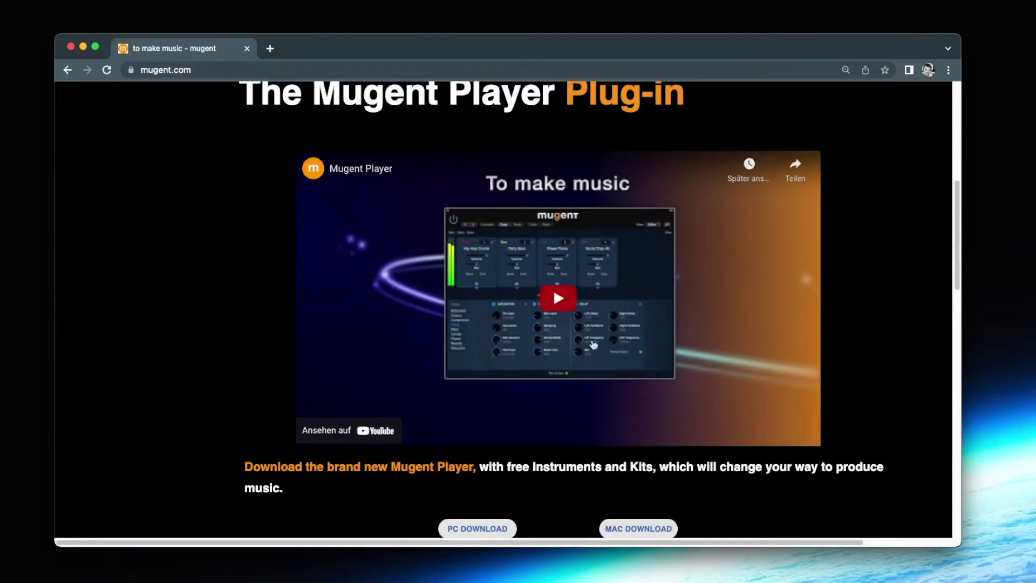
pyautogui.scroll(-1, 480, 434)
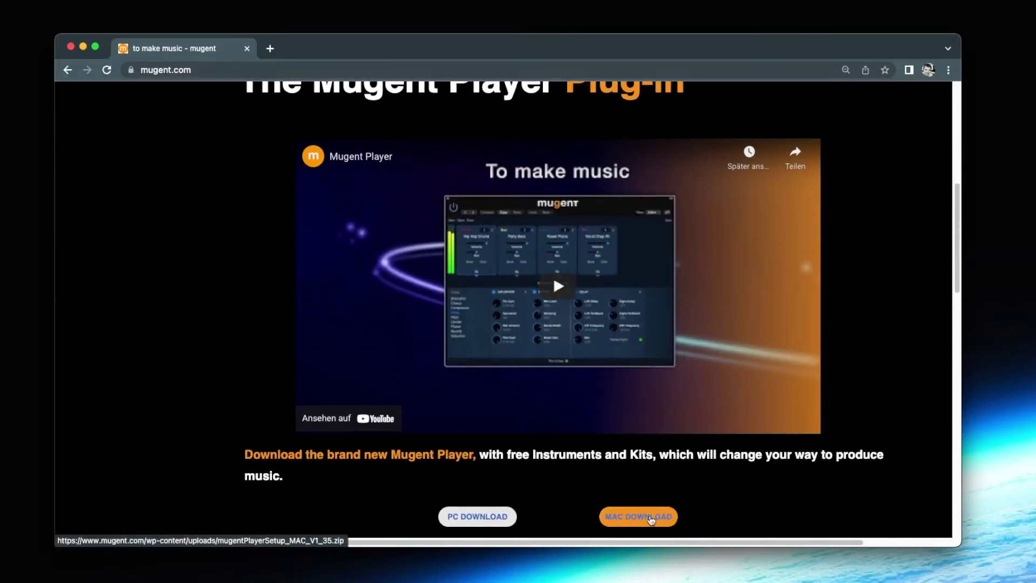
pyautogui.click(652, 518)
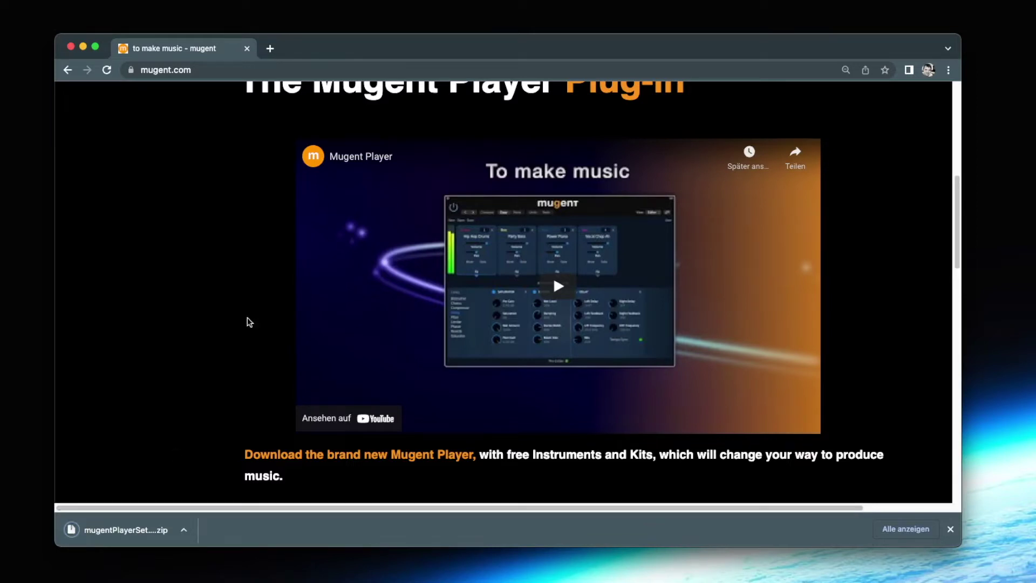
pyautogui.click(71, 49)
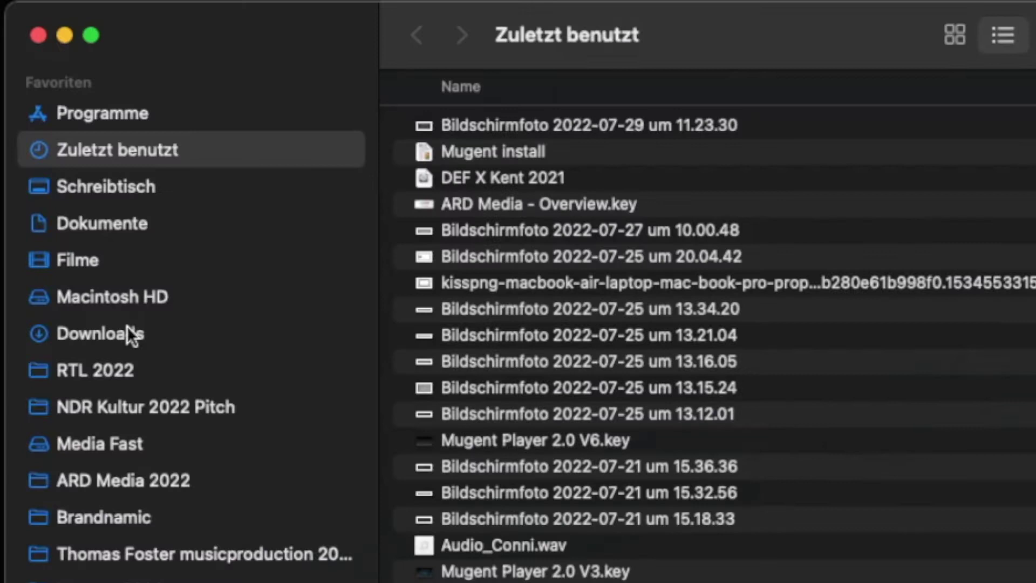
pyautogui.click(128, 335)
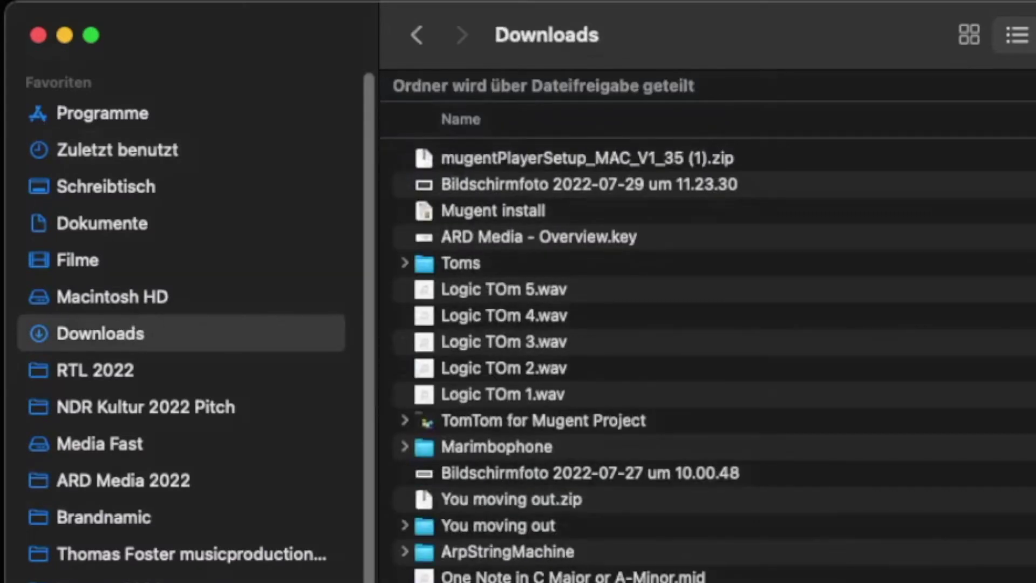
# Unzip mugentPlayerSetup_MAC_V1_35 (1).zip and launch mugentPlayer_MAC_Installer 3.pkg
pyautogui.doubleClick(495, 145)
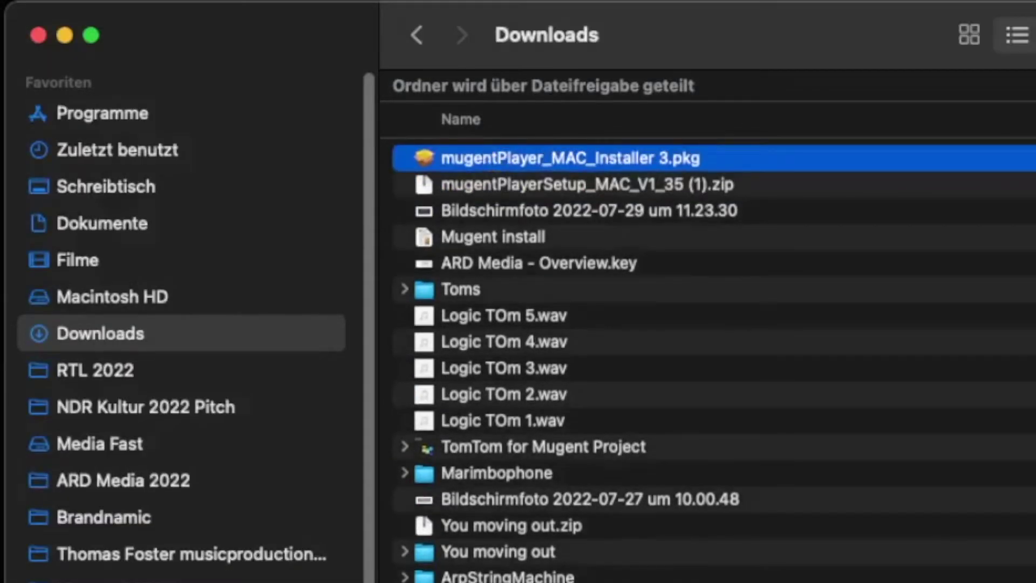
pyautogui.doubleClick(487, 158)
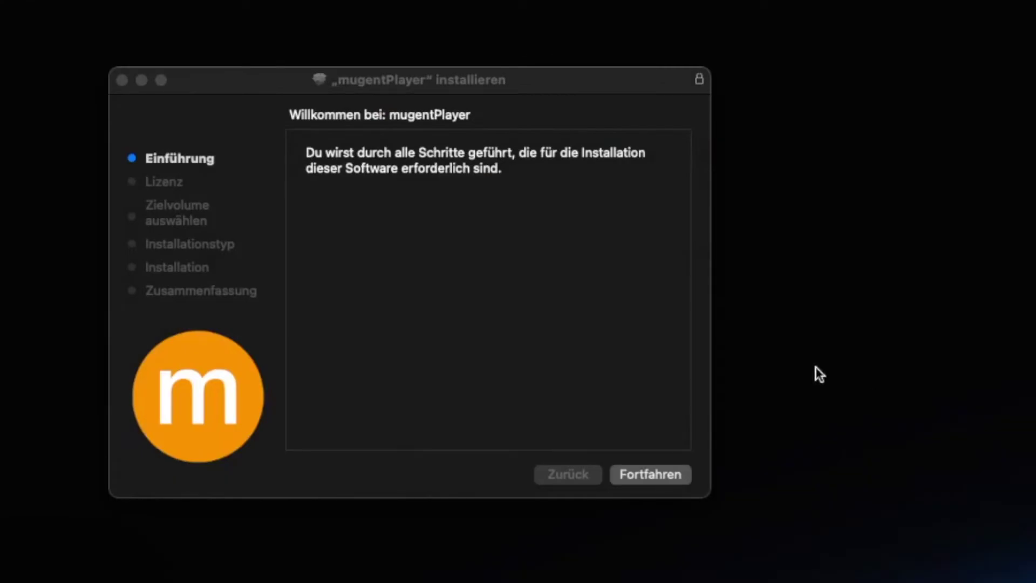
# Accept the licence, authorise with the admin password, finish installing, and close the installer
pyautogui.click(635, 476)
pyautogui.click(635, 475)
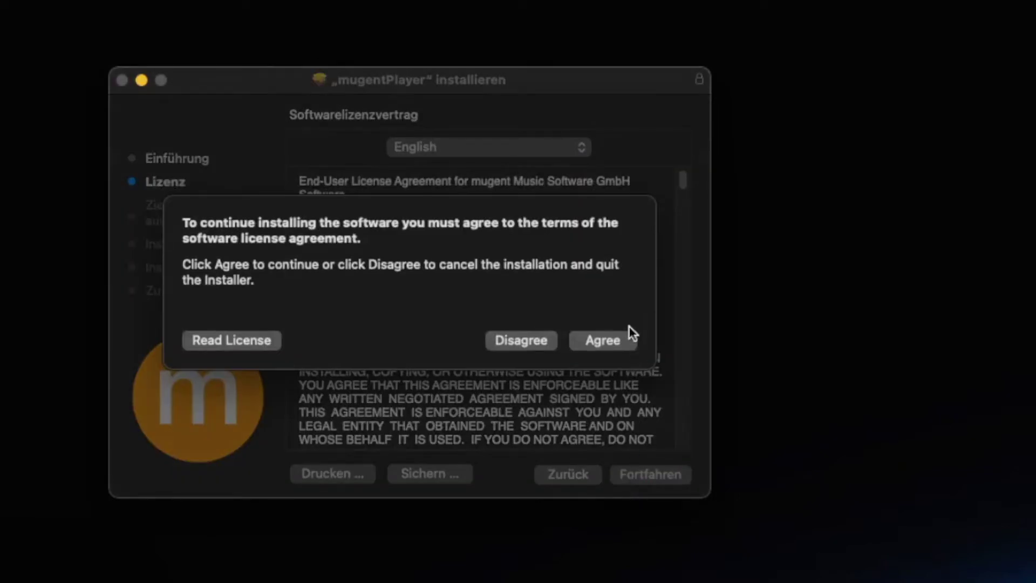
pyautogui.click(594, 347)
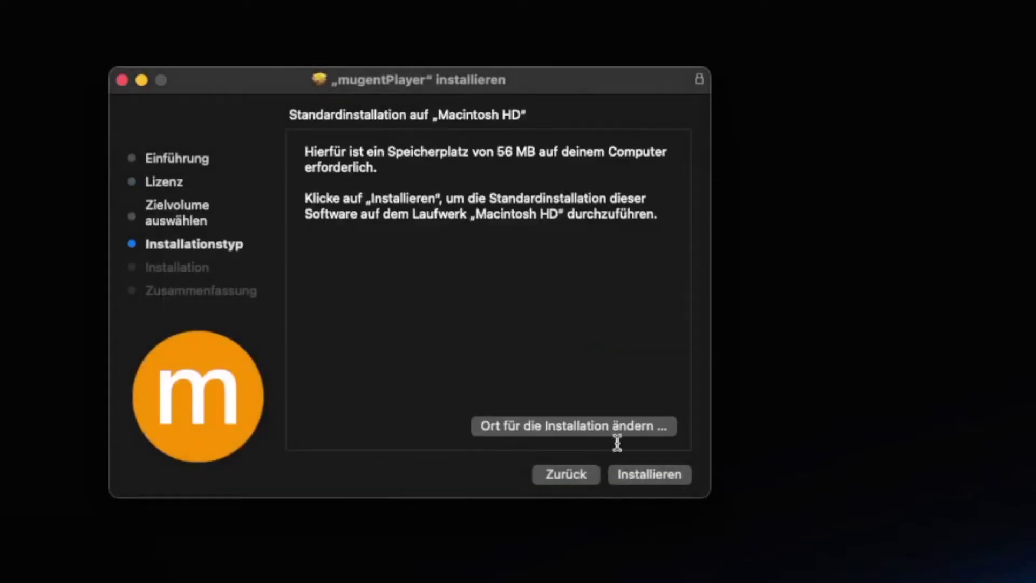
pyautogui.click(647, 475)
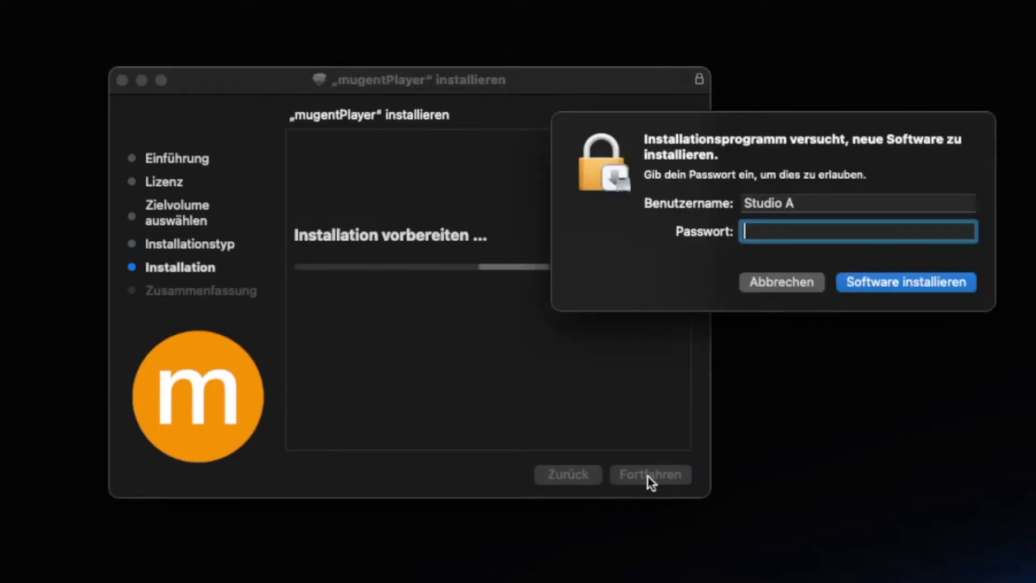
pyautogui.write('••••••')
pyautogui.press('Return')
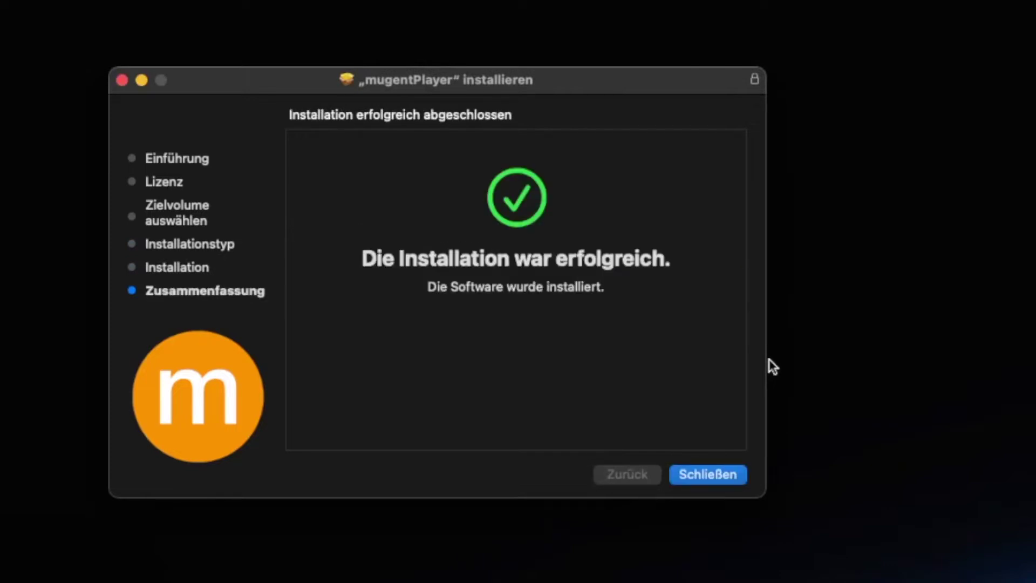
pyautogui.click(741, 475)
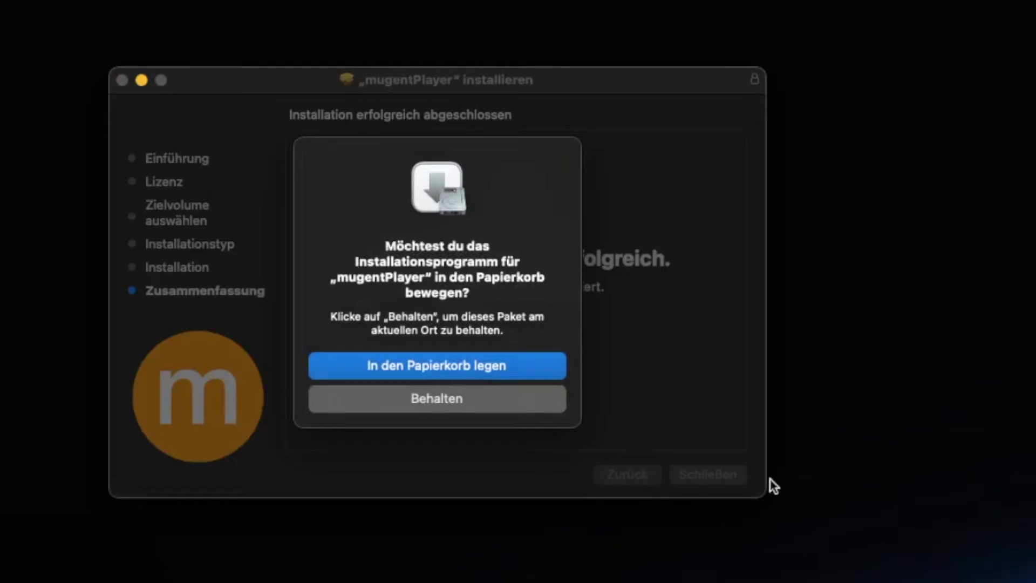
pyautogui.click(489, 367)
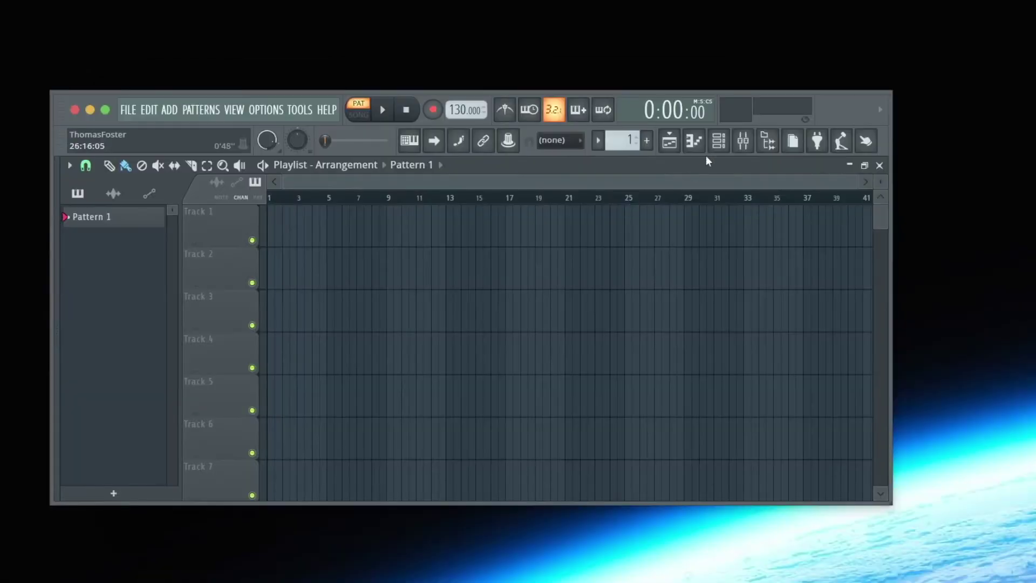
# Add MugentPlugin (AU) from the plugin database as a new channel-rack instrument
pyautogui.click(719, 142)
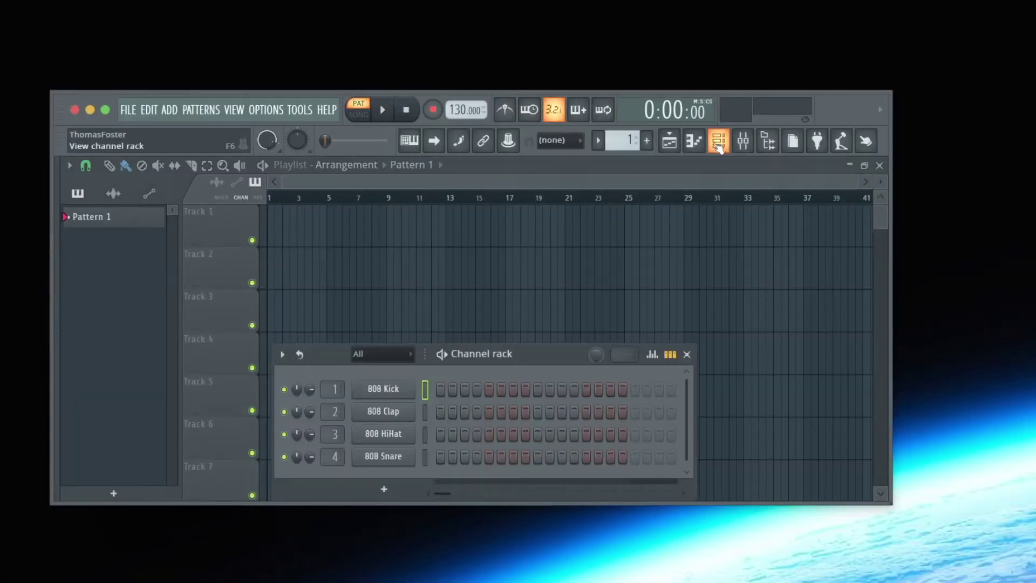
pyautogui.click(384, 489)
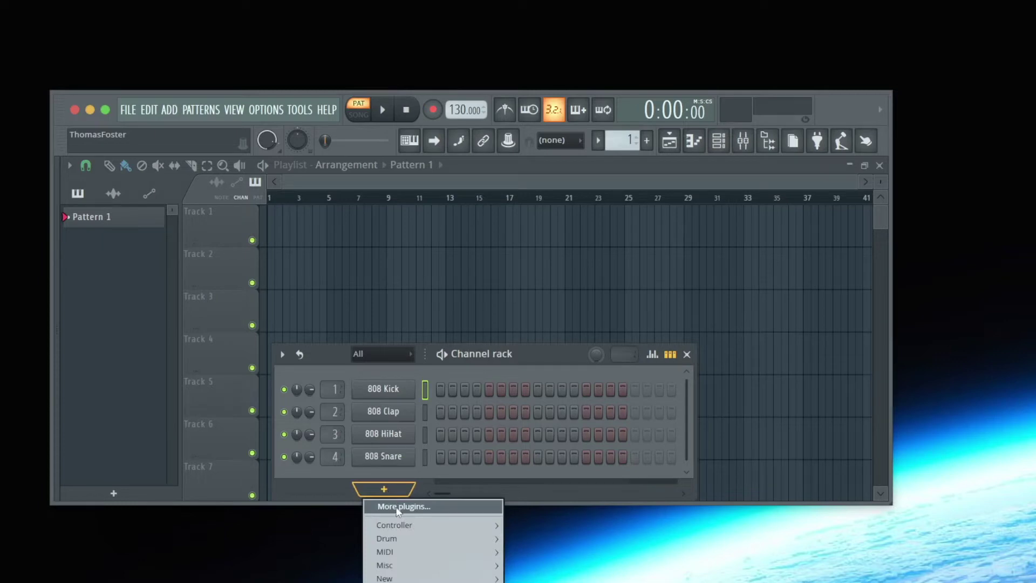
pyautogui.click(397, 507)
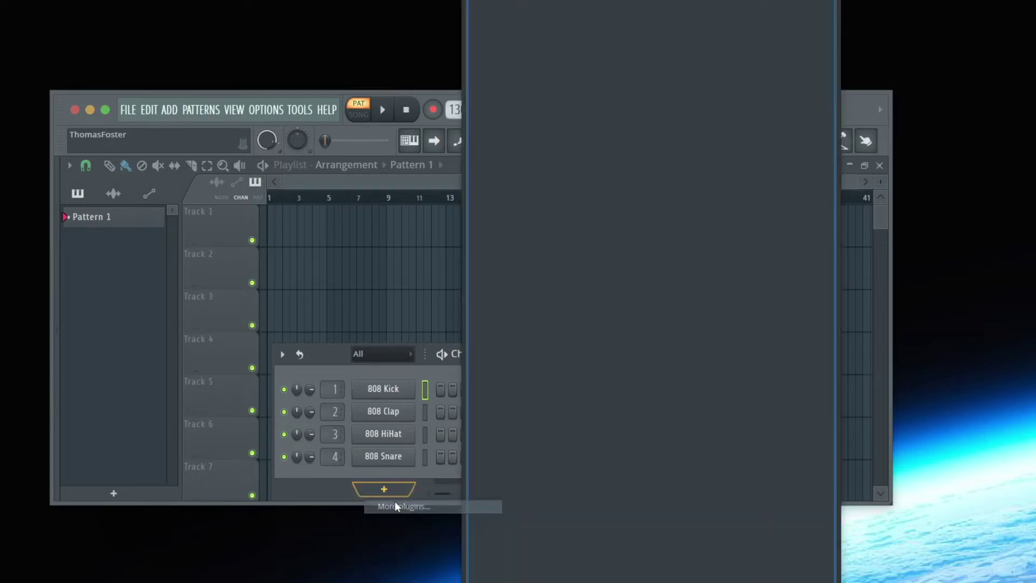
pyautogui.scroll(-7, 569, 373)
pyautogui.scroll(-15, 570, 374)
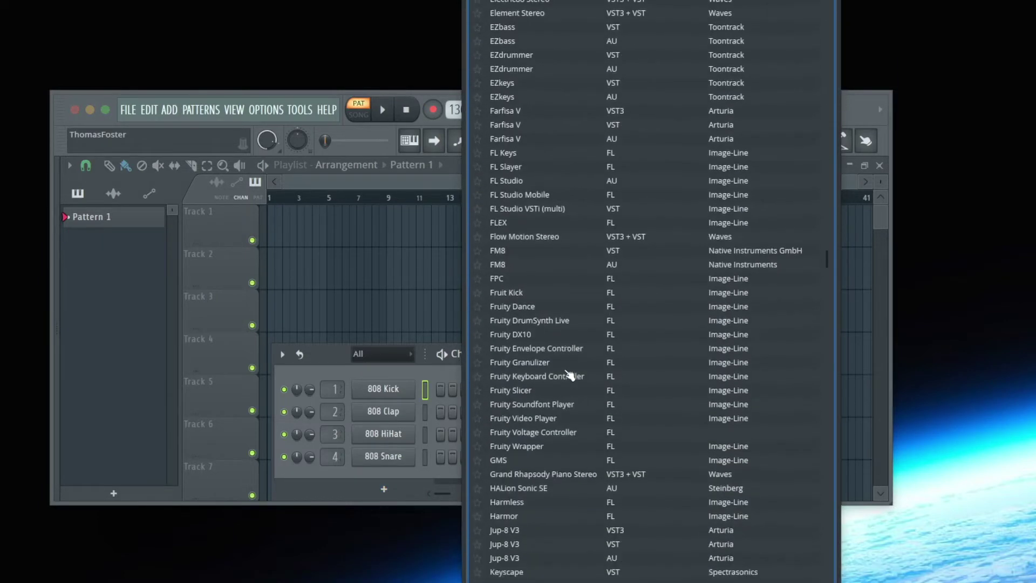
pyautogui.scroll(-3, 549, 458)
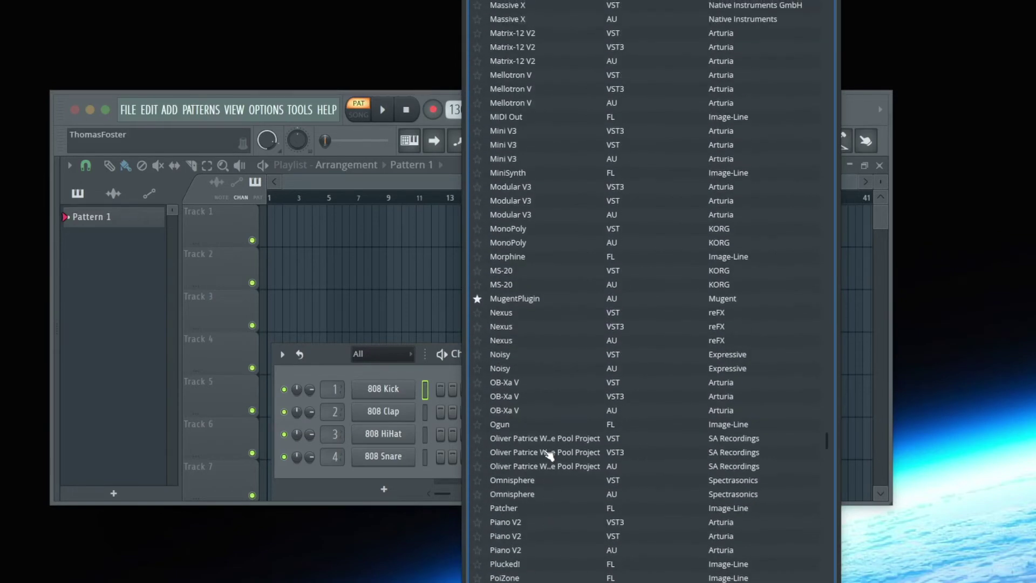
pyautogui.click(532, 299)
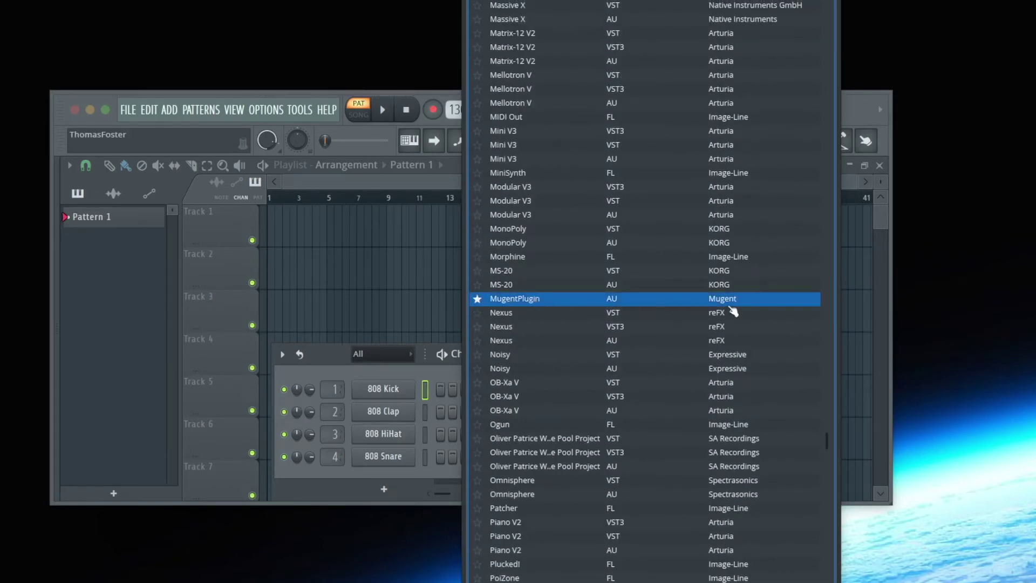
pyautogui.doubleClick(537, 299)
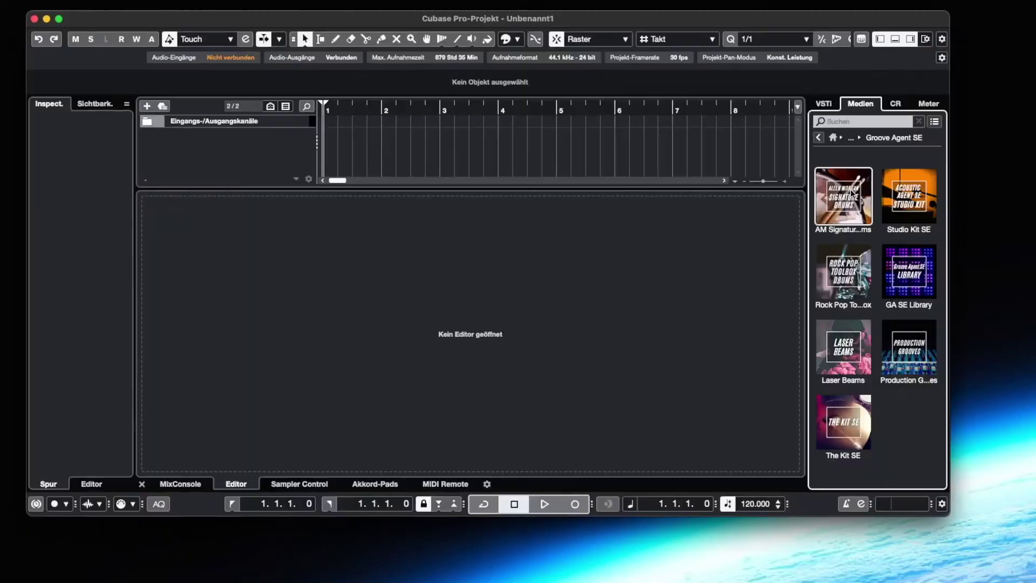
# In Ableton, search instruments for 'mug' and drag mugentPlayer onto a new instrument track
pyautogui.click(819, 138)
pyautogui.click(864, 122)
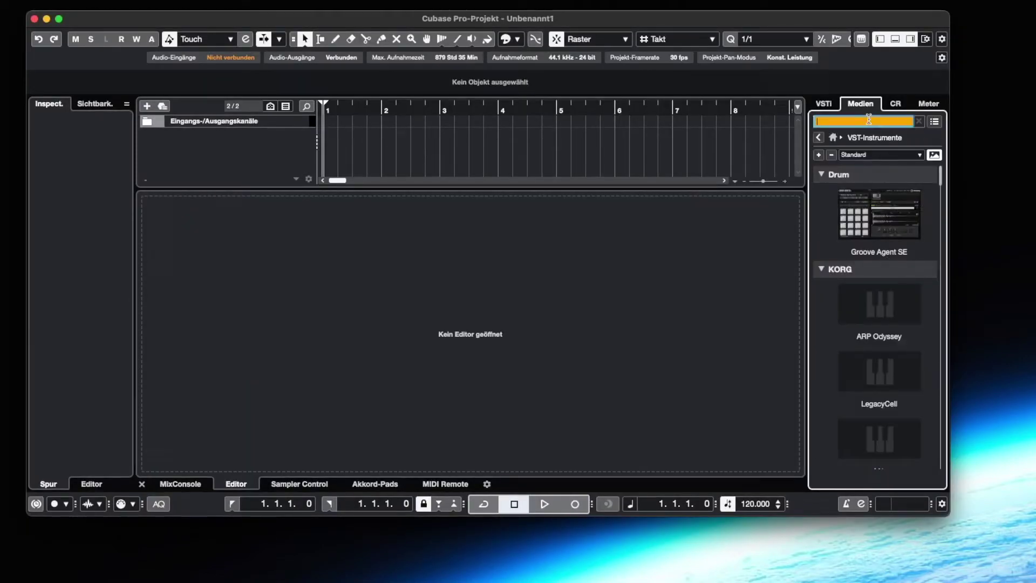
pyautogui.write('mug')
pyautogui.moveTo(846, 203); pyautogui.dragTo(216, 178)
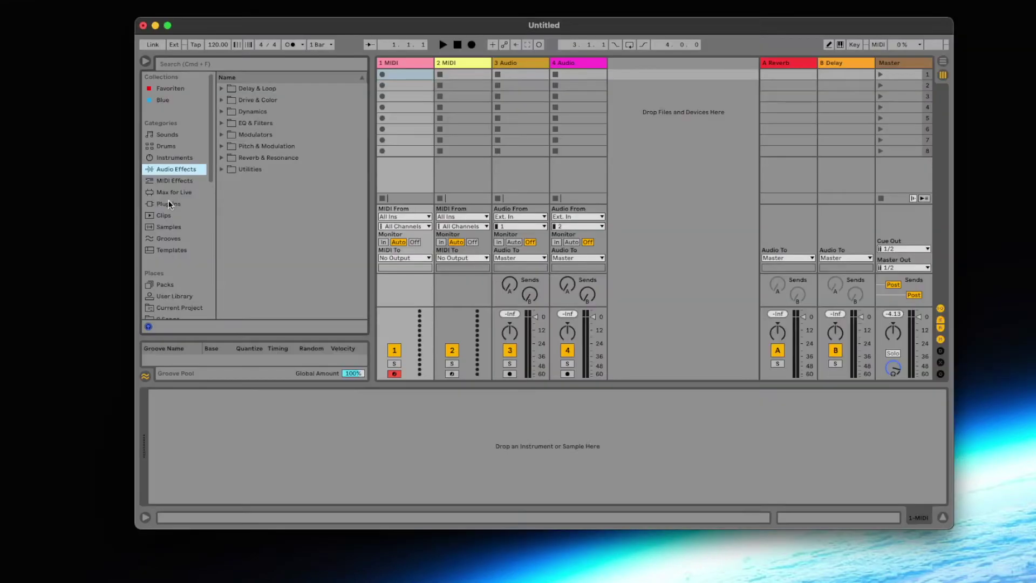
pyautogui.click(169, 204)
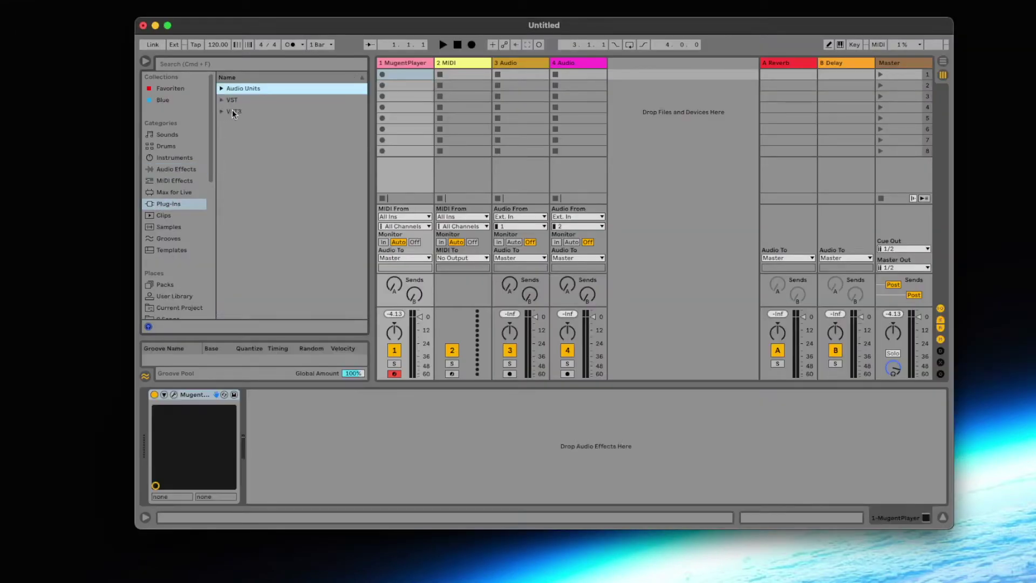
# Expand the VST3 plug-in folder and delete the MugentPlayer device from track 1
pyautogui.click(221, 112)
pyautogui.click(222, 112)
pyautogui.scroll(-5, 291, 205)
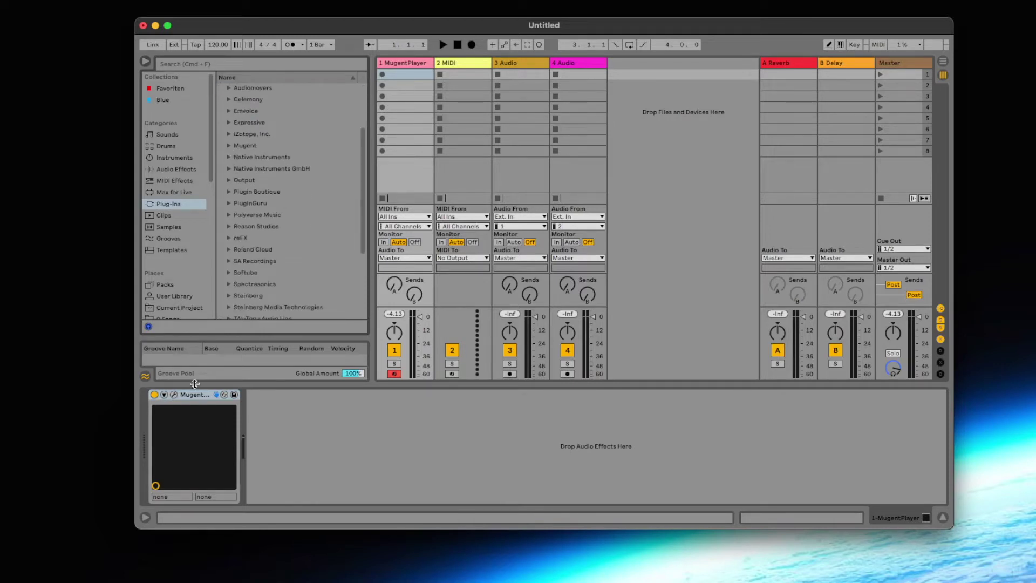
pyautogui.click(190, 395)
pyautogui.press('Delete')
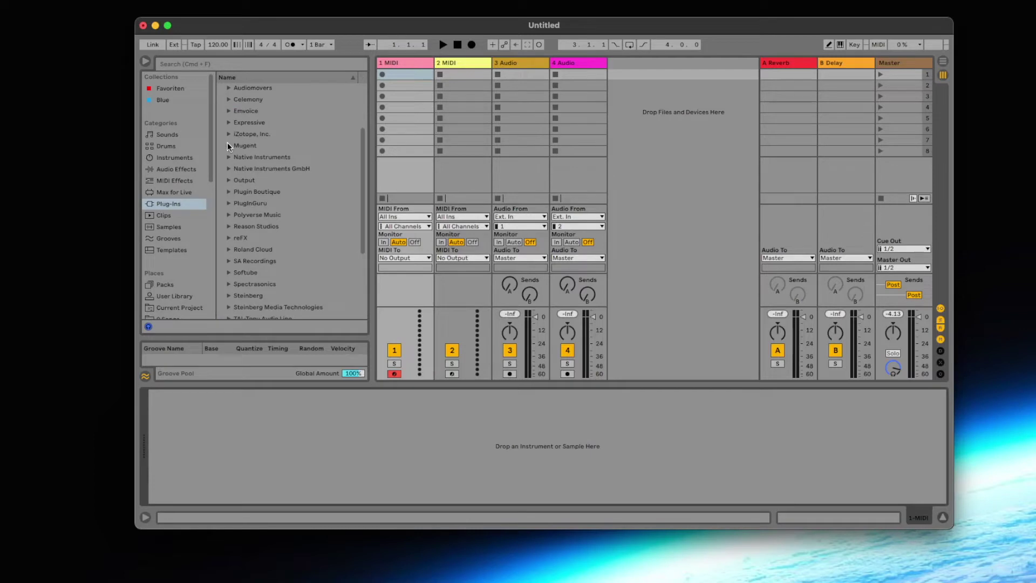
# Select mugentPlayer in the Mugent plug-in folder and open the plug-in preferences
pyautogui.click(228, 146)
pyautogui.click(275, 157)
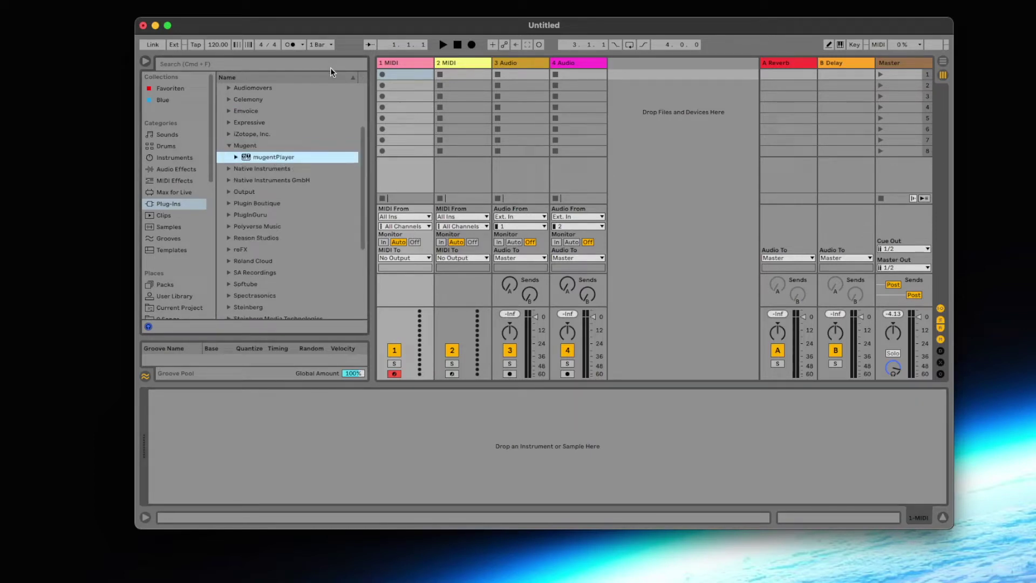
pyautogui.press('super+comma')
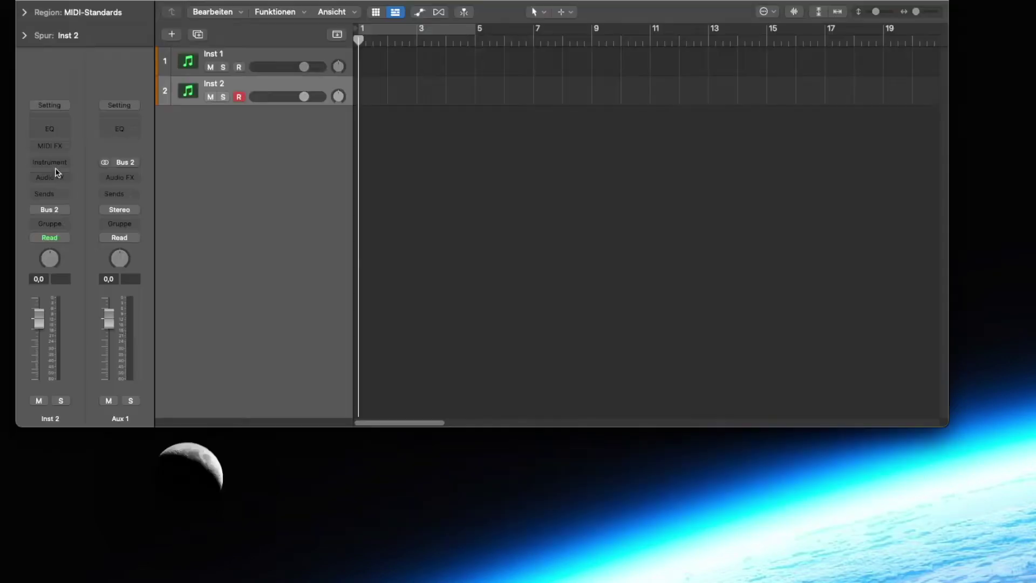
pyautogui.click(49, 163)
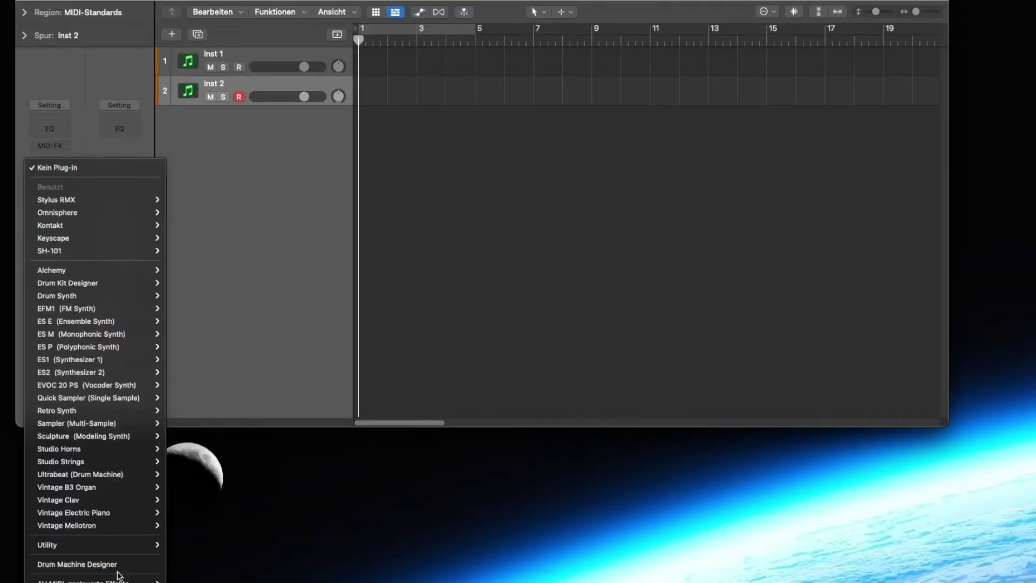
# Insert AU Instruments > Mugent > MugentPlayer on Inst 2's instrument slot
pyautogui.moveTo(81, 581)
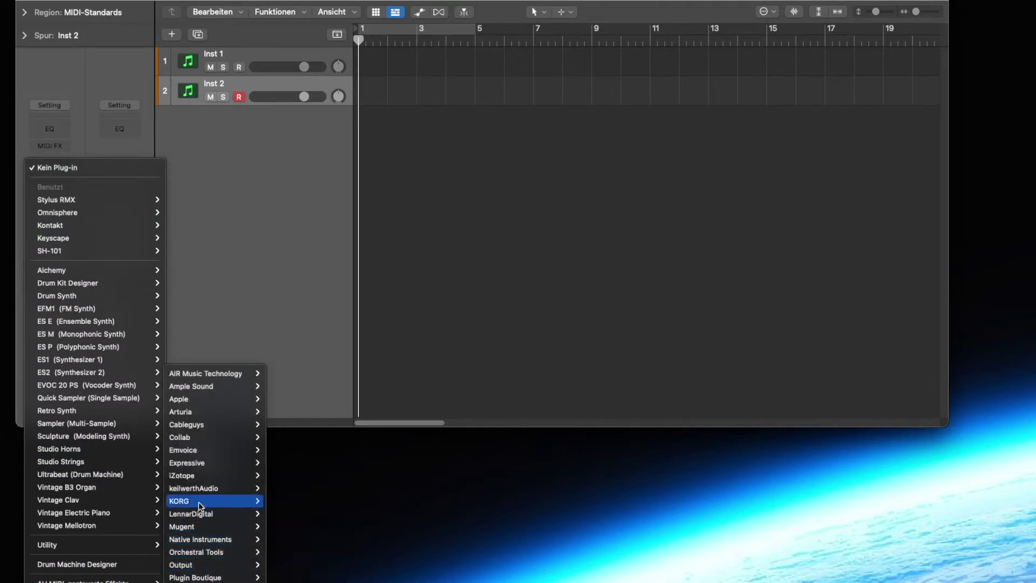
pyautogui.moveTo(206, 527)
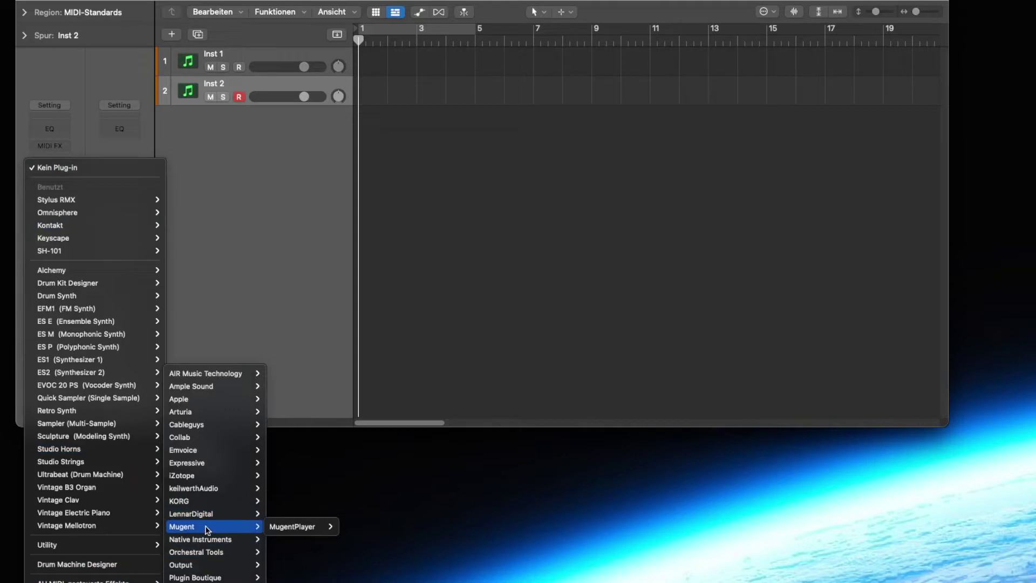
pyautogui.moveTo(294, 527)
pyautogui.click(352, 527)
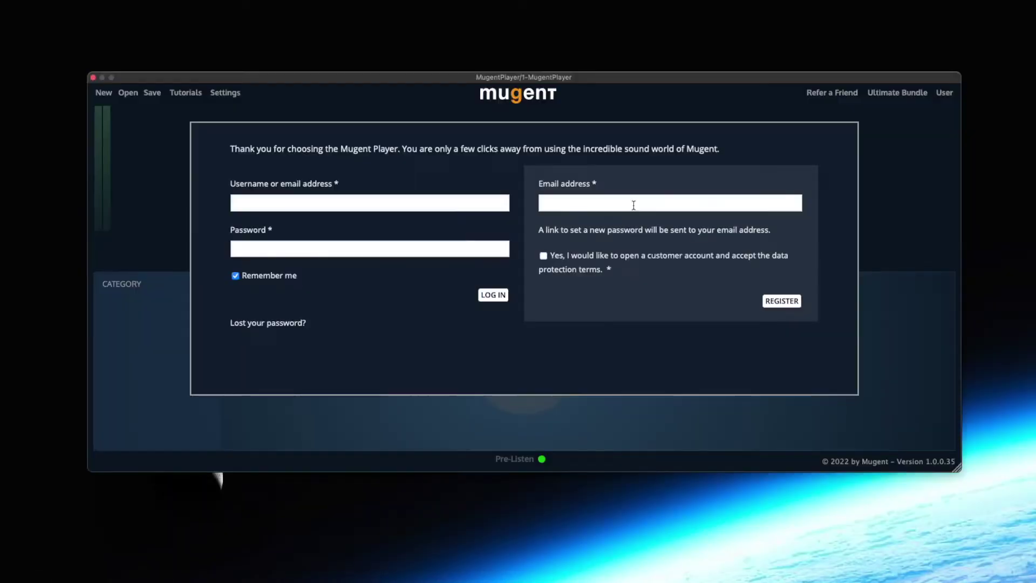
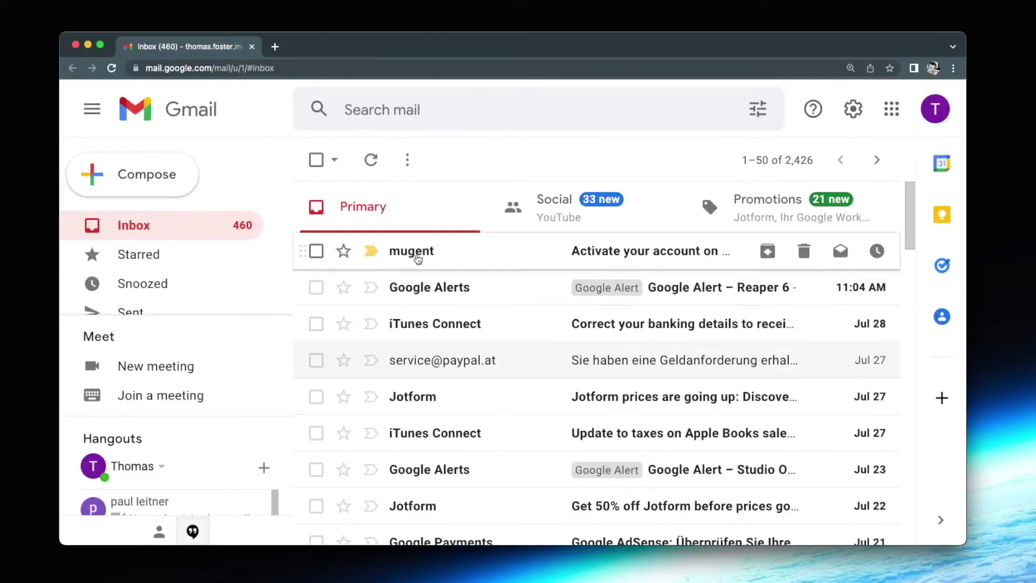
# Open the 'Activate your account on mugent' e-mail and follow its activation link
pyautogui.click(416, 249)
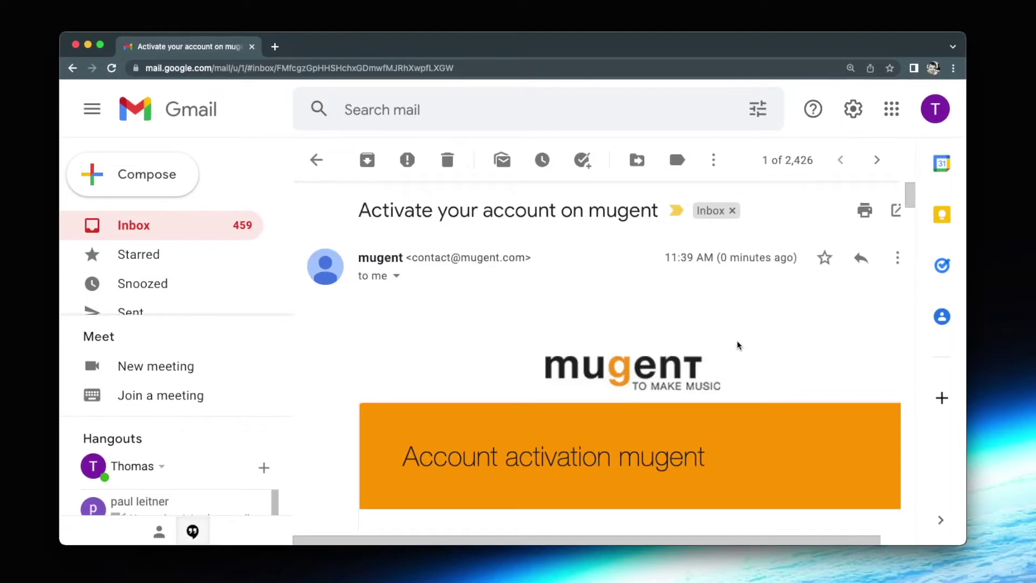
pyautogui.scroll(-3, 680, 351)
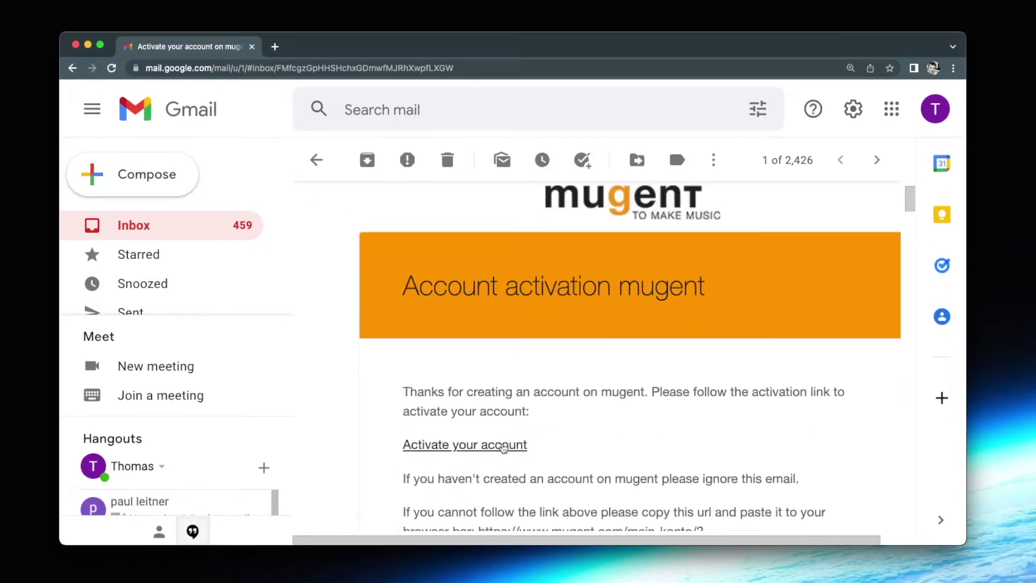
pyautogui.click(502, 446)
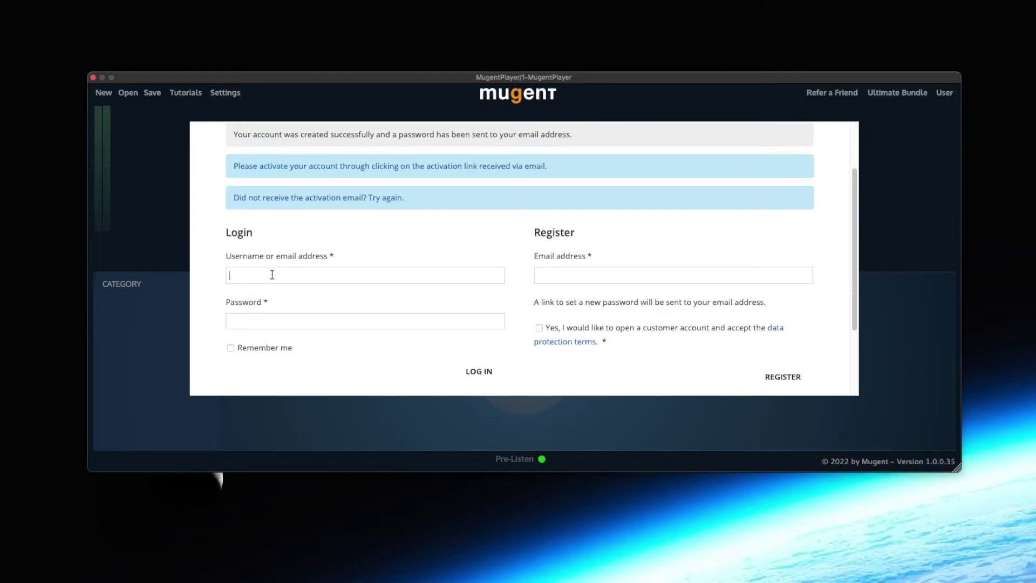
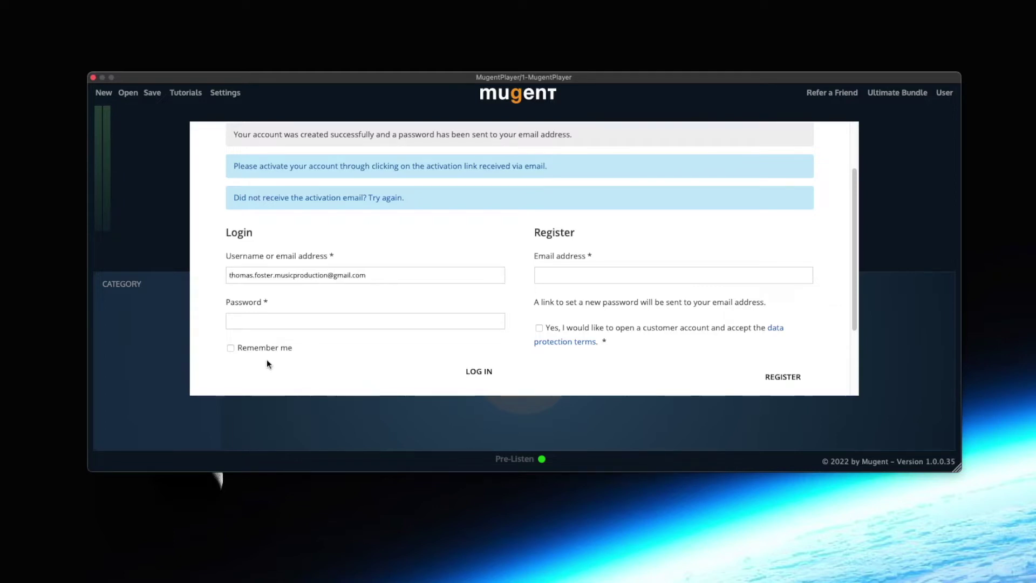
# Log in with the account e-mail in lowercase and the account password
pyautogui.write('•')
pyautogui.click(487, 375)
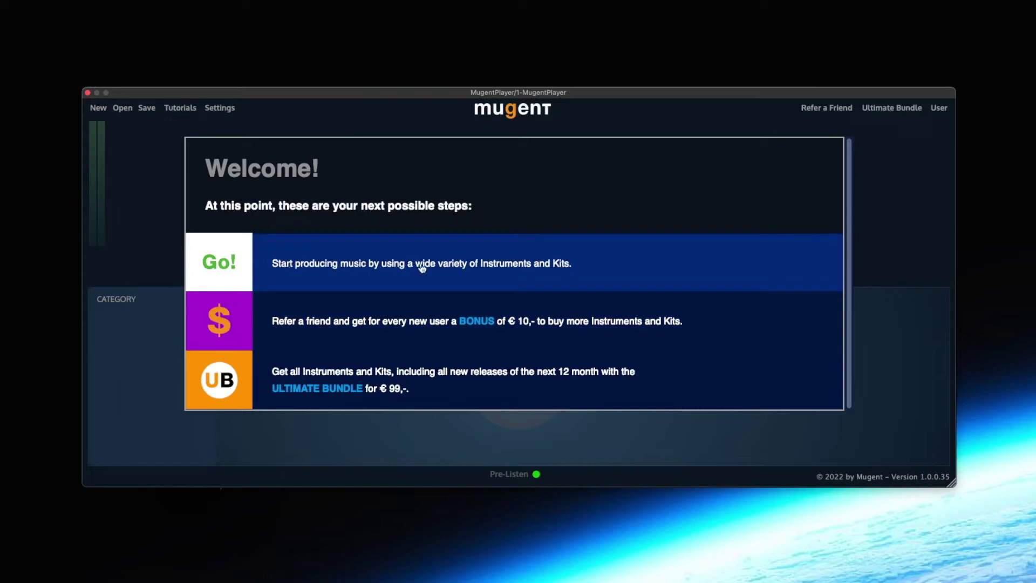
# Browse the Bass instruments to 808 Bass, then copy the referral link from the refer-a-friend bonus
pyautogui.click(493, 269)
pyautogui.click(120, 318)
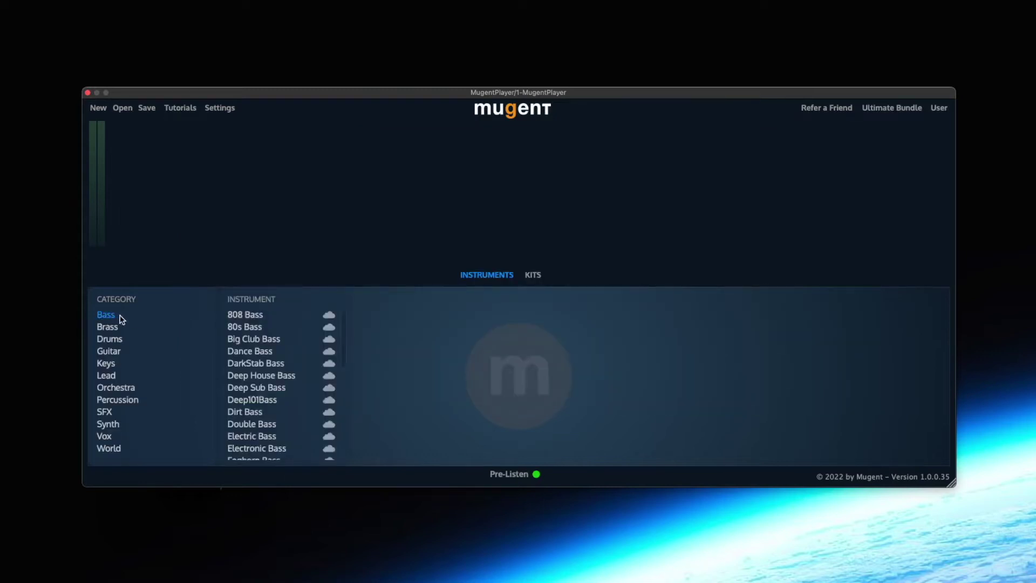
pyautogui.click(250, 317)
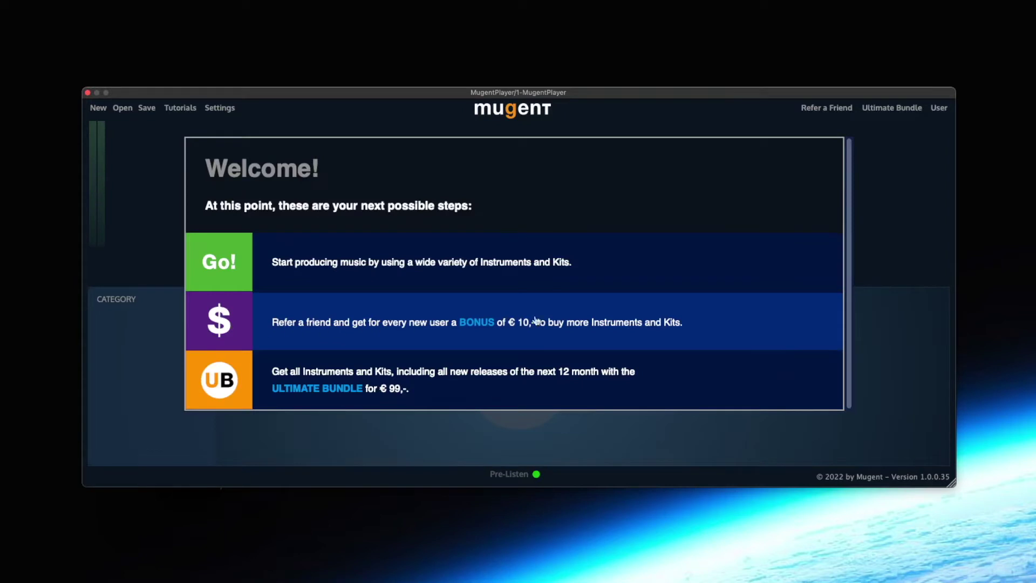
pyautogui.click(716, 321)
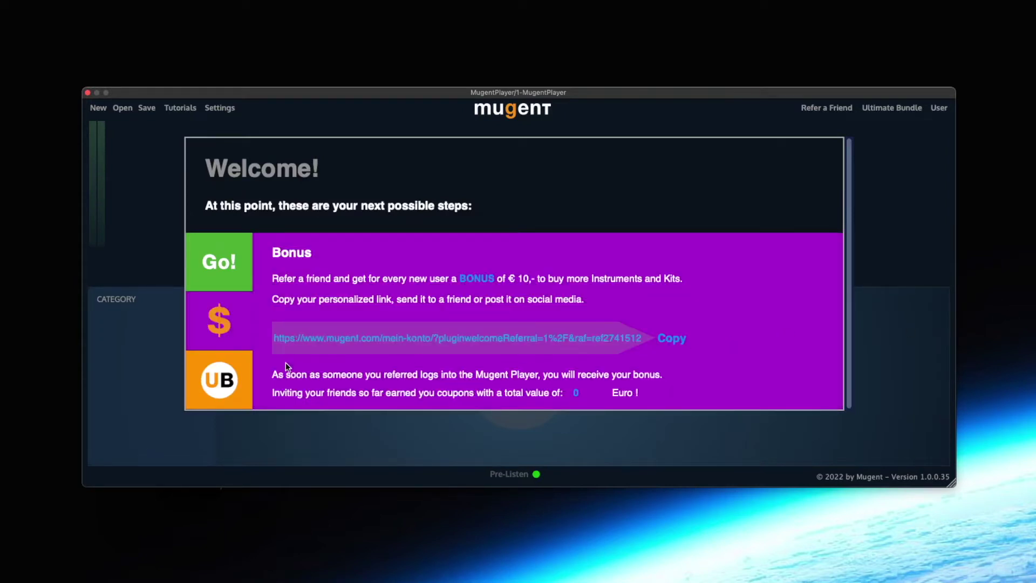
pyautogui.click(672, 338)
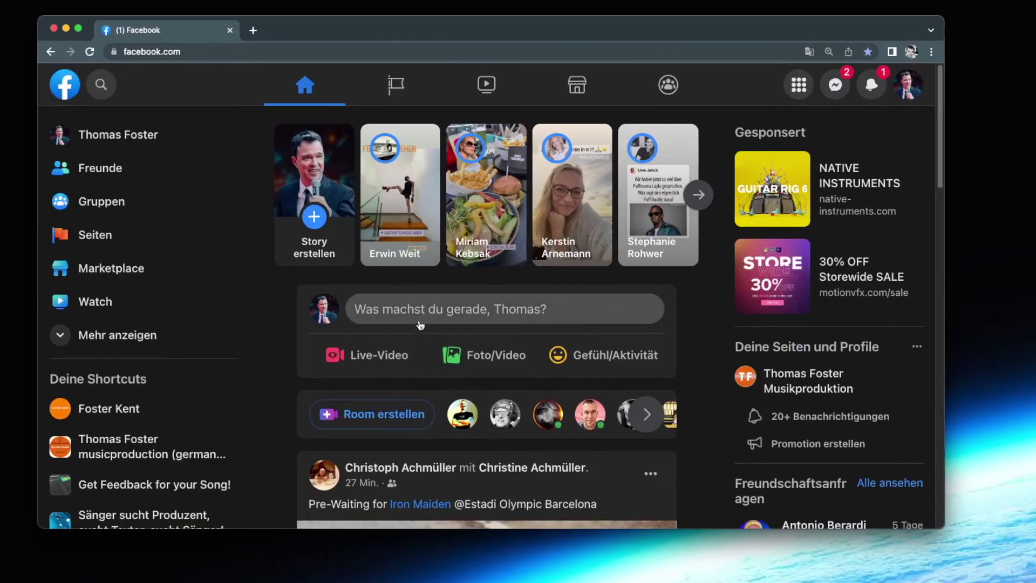
# Start a new Facebook post with an intro line mentioning 'schon den Mugent Player'
pyautogui.click(421, 322)
pyautogui.write('Kennts')
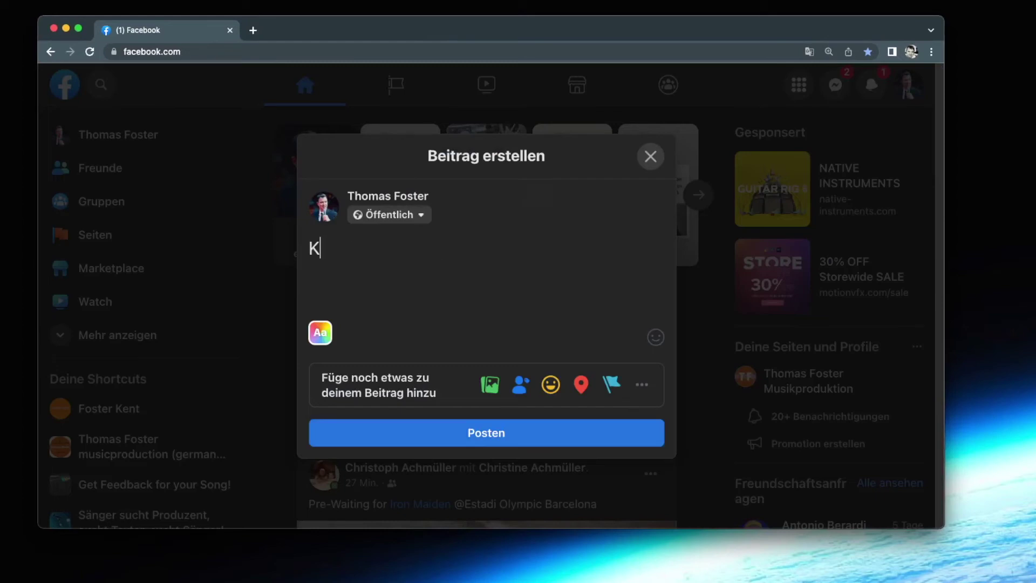
pyautogui.press('BackSpace')
pyautogui.press('BackSpace')
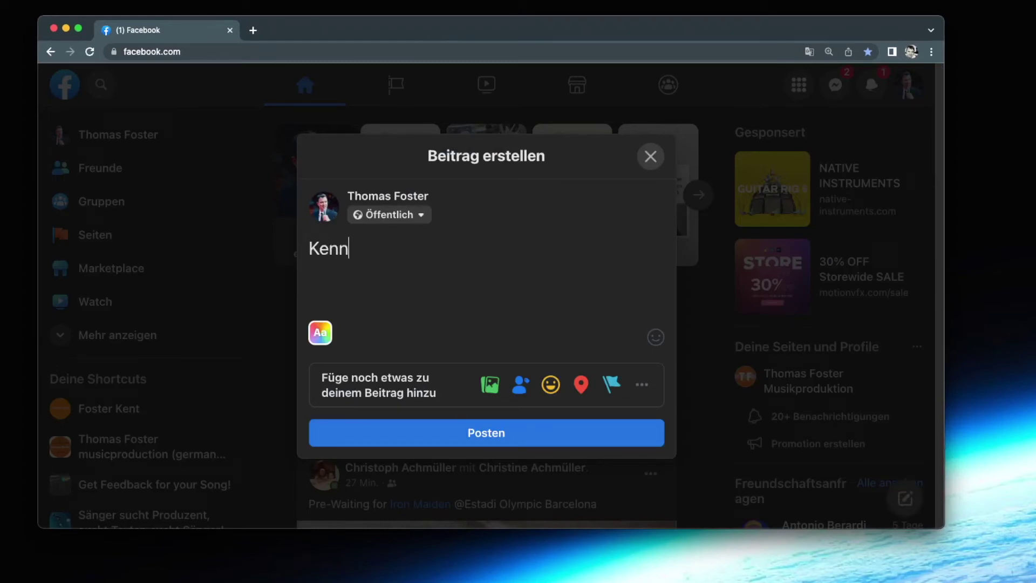
pyautogui.write('st du')
pyautogui.write('schon ')
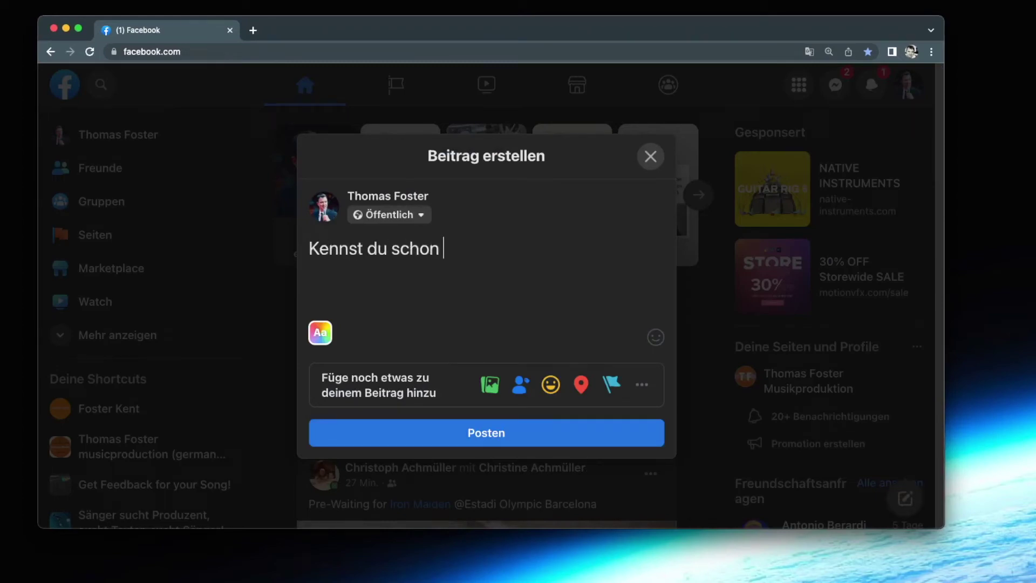
pyautogui.write('den Mugent Player:')
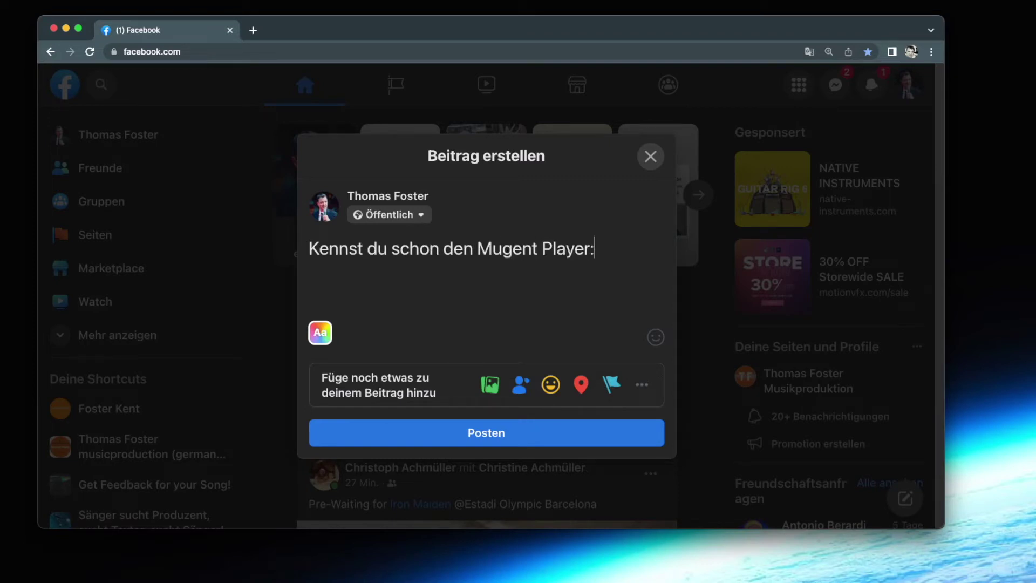
# Paste the referral link and add the line 'Hol dir jetzt die coolsten Sounds für deine'
pyautogui.press('super+v')
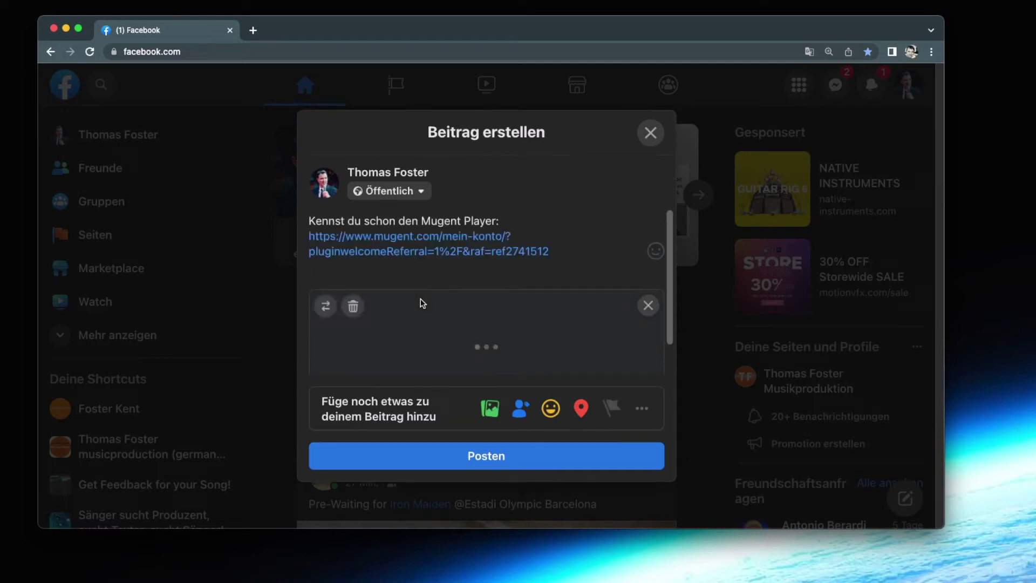
pyautogui.press('Return')
pyautogui.press('Return')
pyautogui.write('Hol dir je')
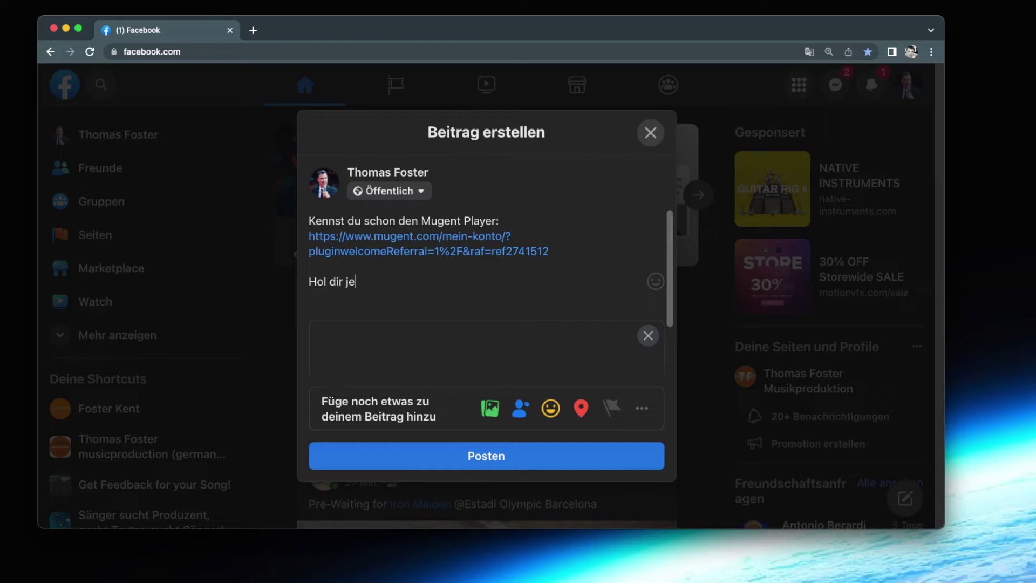
pyautogui.write('tzt die coolsten Sounds.....')
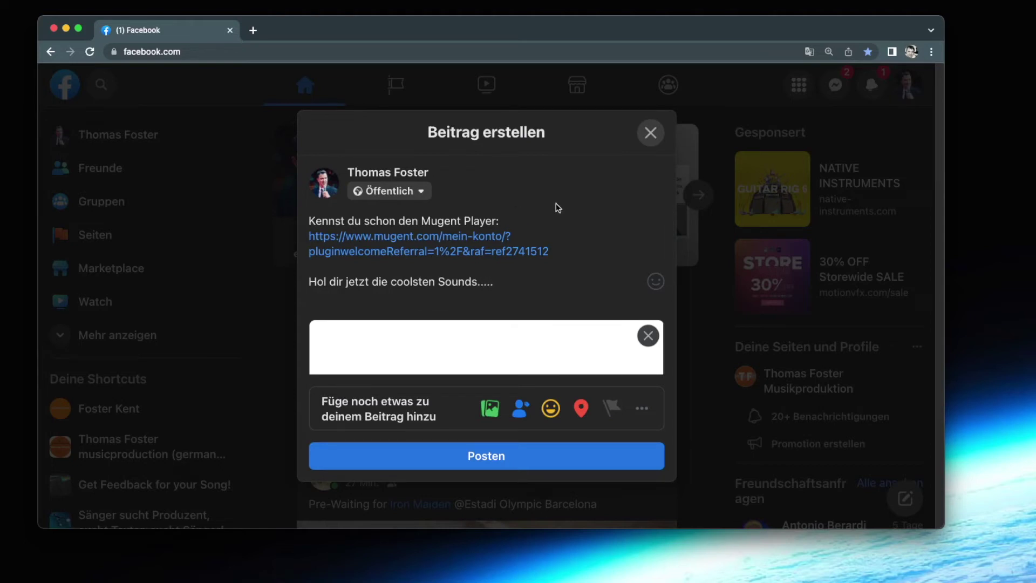
pyautogui.press('BackSpace')
pyautogui.press('BackSpace')
pyautogui.press('BackSpace')
pyautogui.write('für deine')
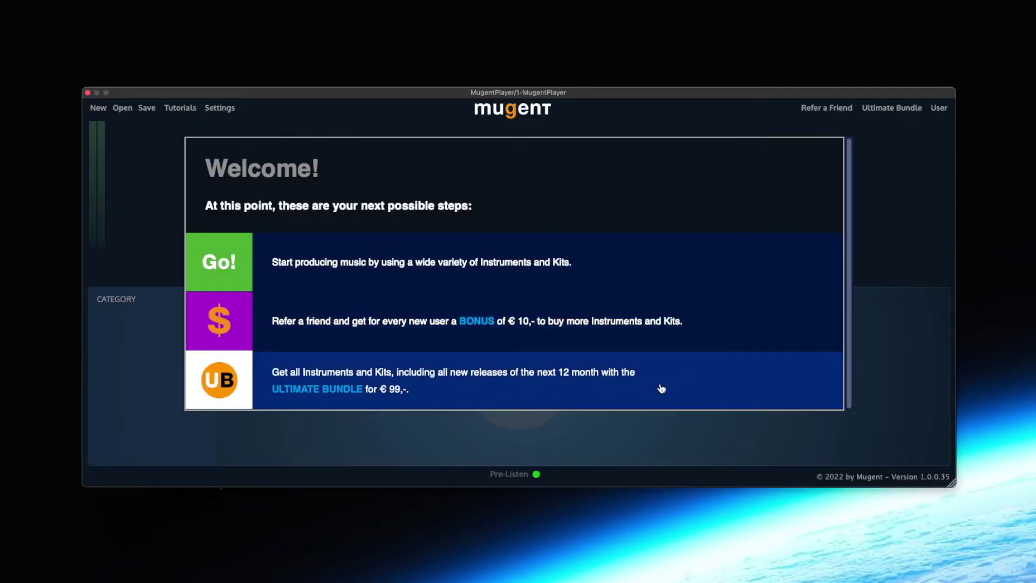
# Select Big Club Bass, switch to Brass, and review then close the Ultimate Bundle offer
pyautogui.click(419, 453)
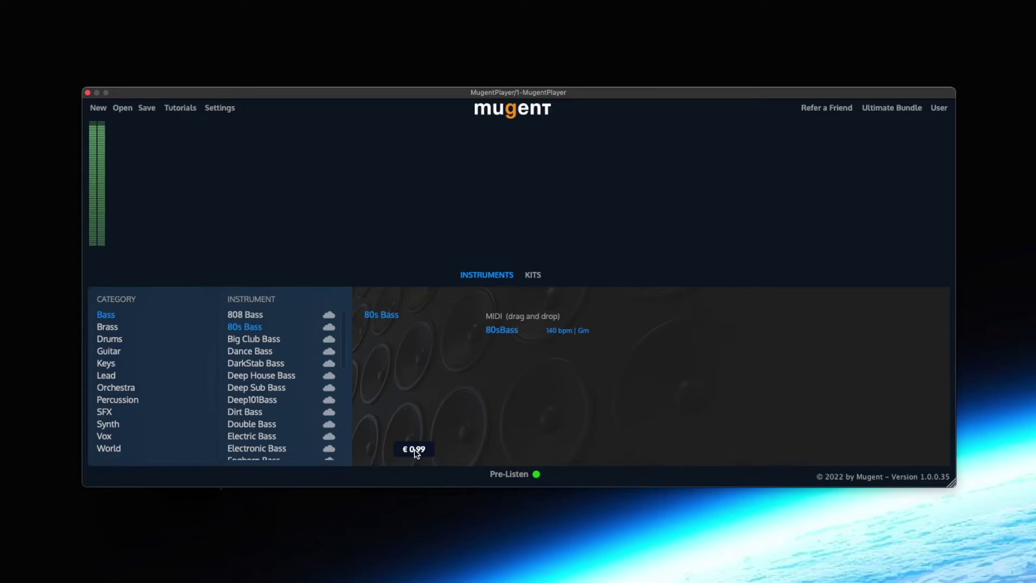
pyautogui.click(260, 339)
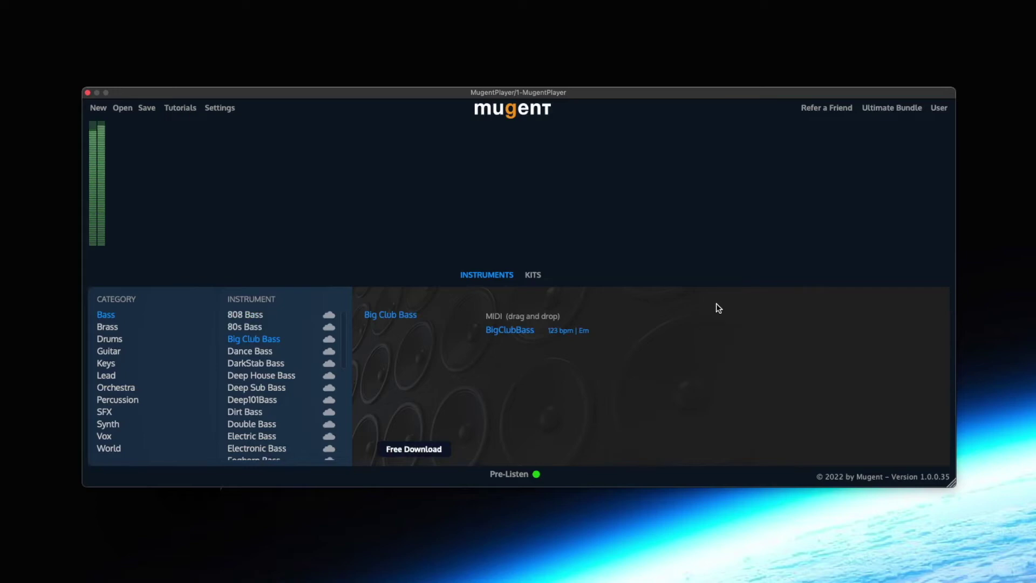
pyautogui.click(122, 327)
pyautogui.click(880, 107)
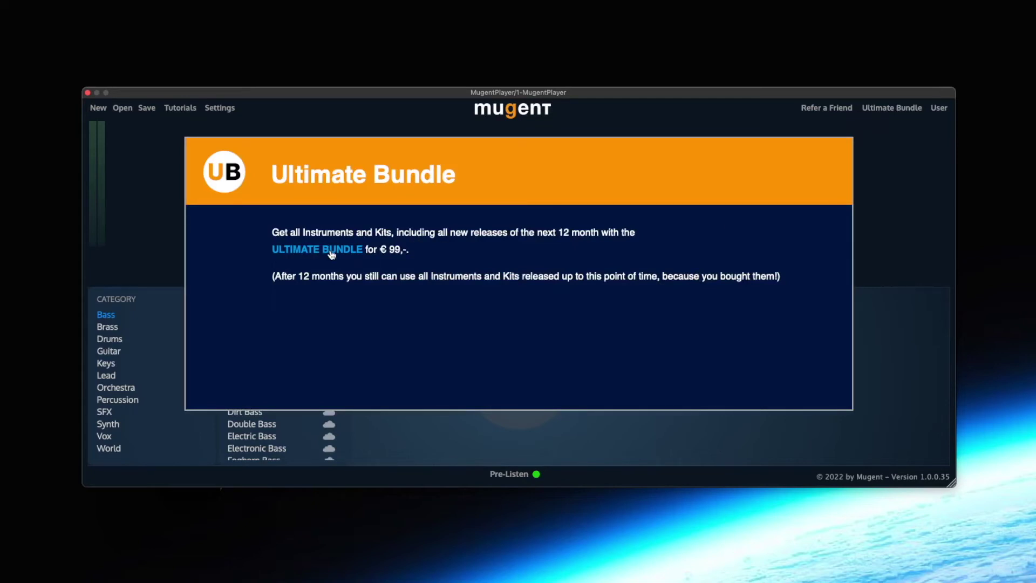
pyautogui.click(933, 205)
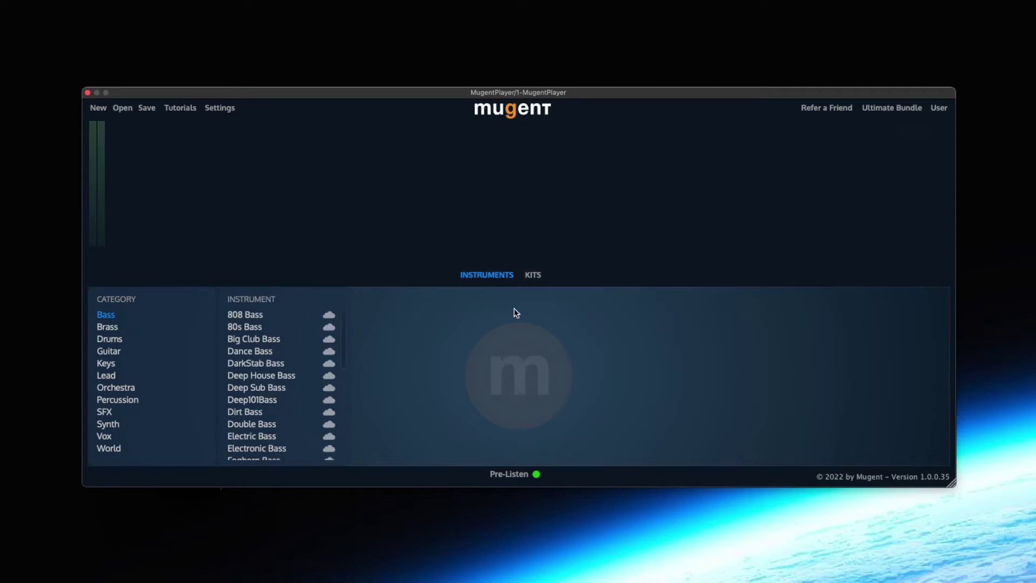
pyautogui.scroll(-5, 342, 342)
pyautogui.scroll(5, 348, 426)
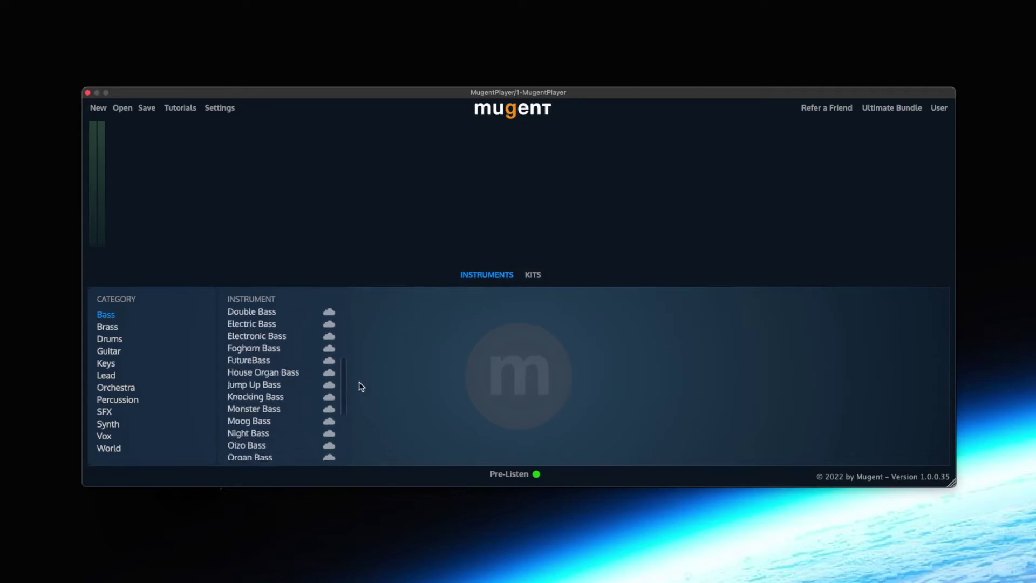
# Load the Pop House kit and drag its MIDI into the arrangement
pyautogui.click(107, 376)
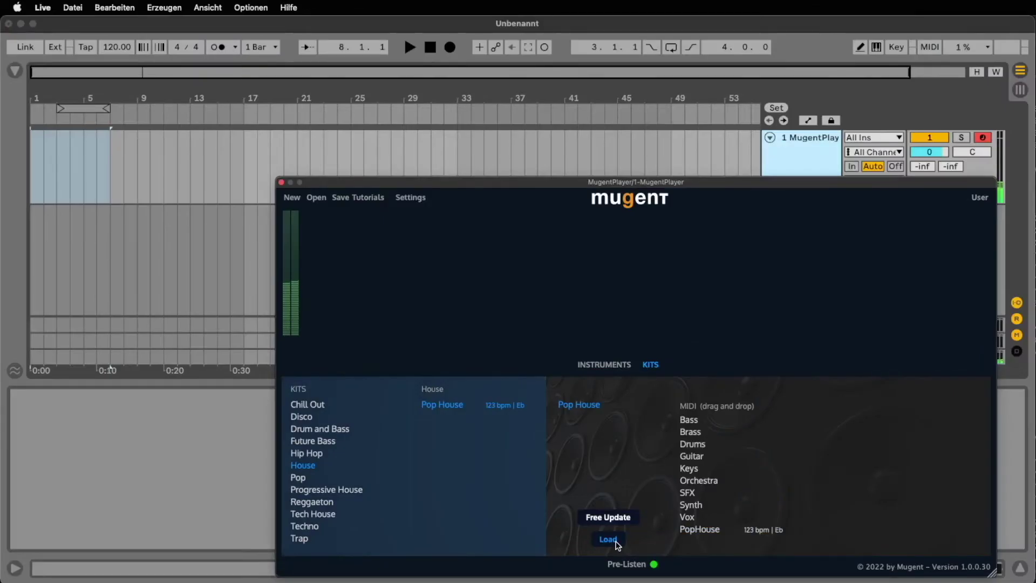
pyautogui.click(608, 539)
pyautogui.moveTo(697, 530); pyautogui.dragTo(32, 183)
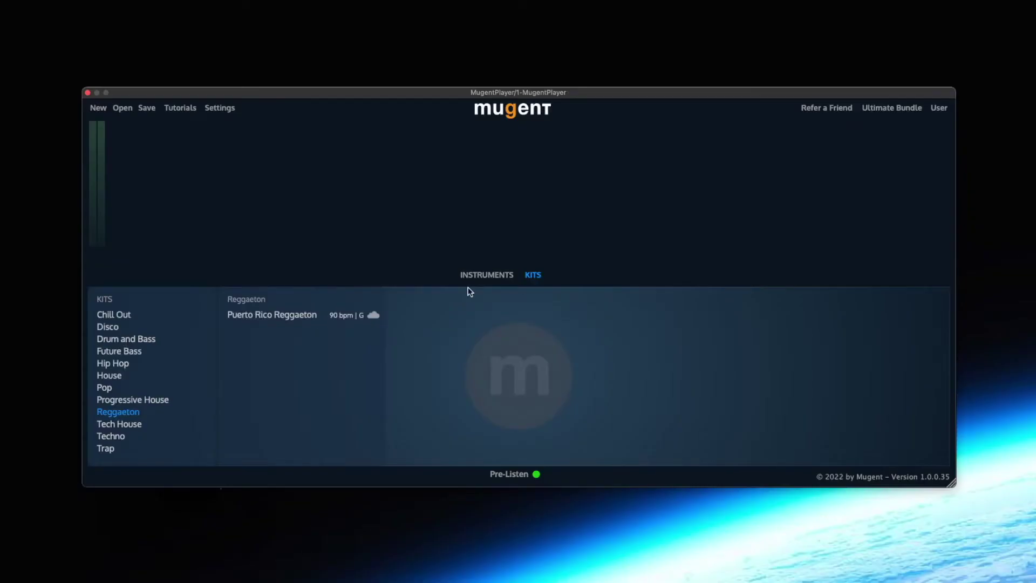
# Copy the personal referral link from the refer-a-friend bonus, close it, and view the bundle offer
pyautogui.click(507, 274)
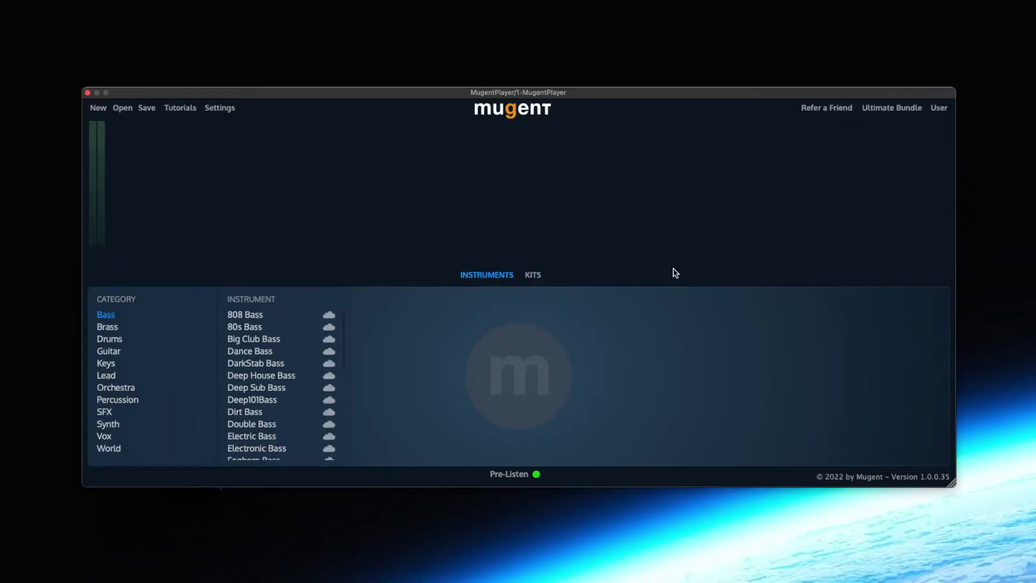
pyautogui.click(835, 110)
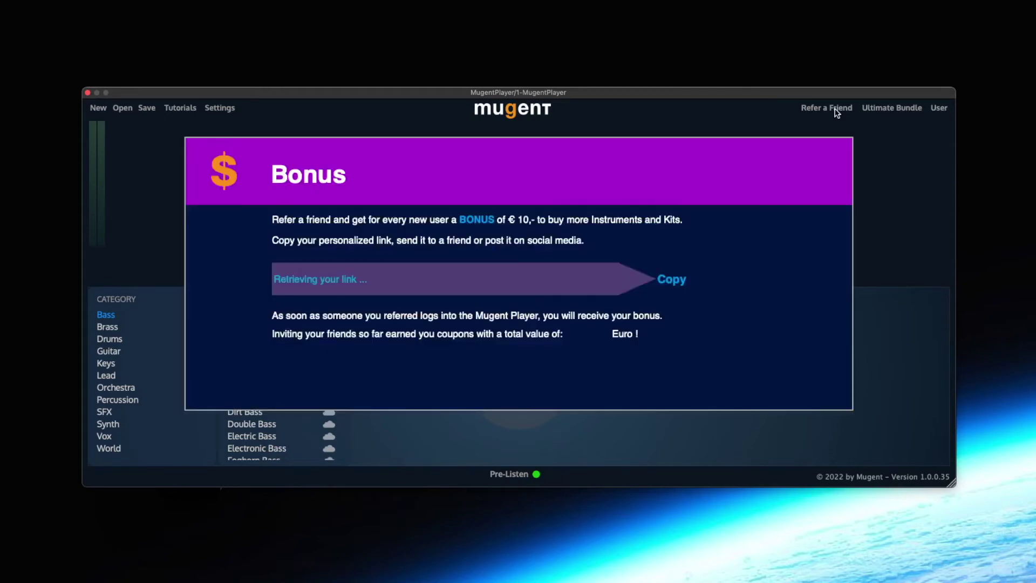
pyautogui.click(668, 285)
pyautogui.click(883, 238)
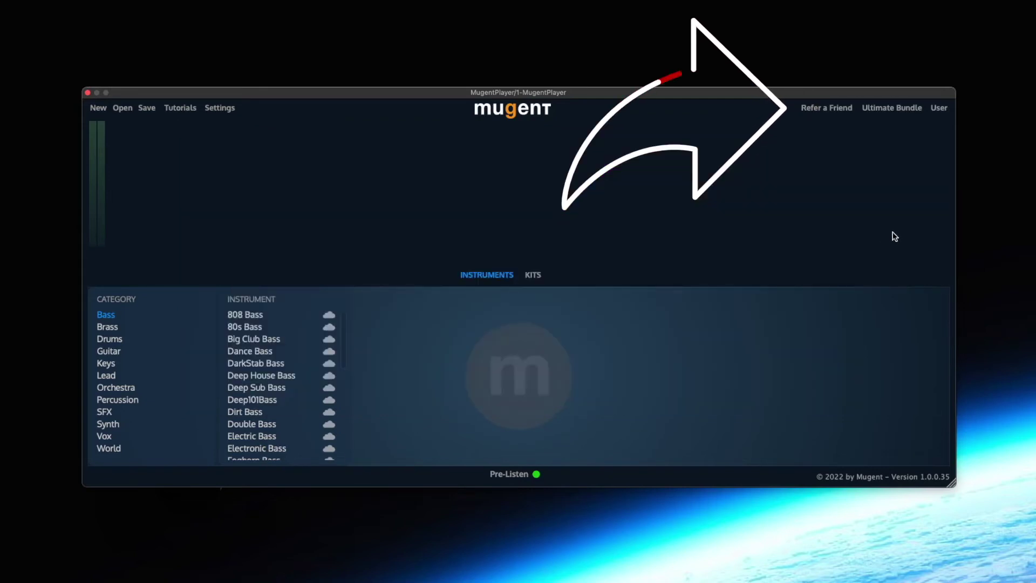
pyautogui.click(896, 110)
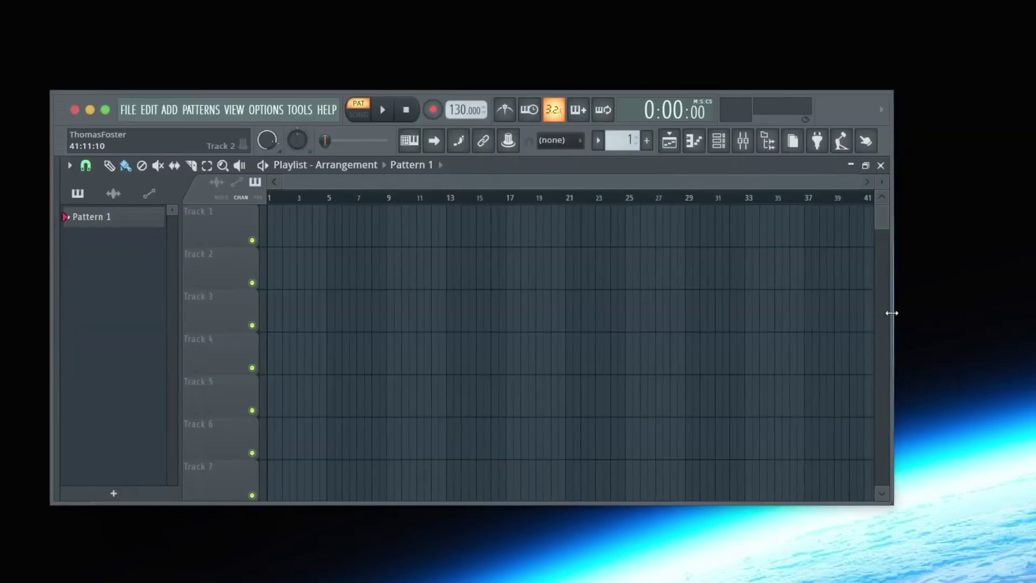
# Add MugentPlayer as a new channel from the Channel rack's full plugin list
pyautogui.click(718, 141)
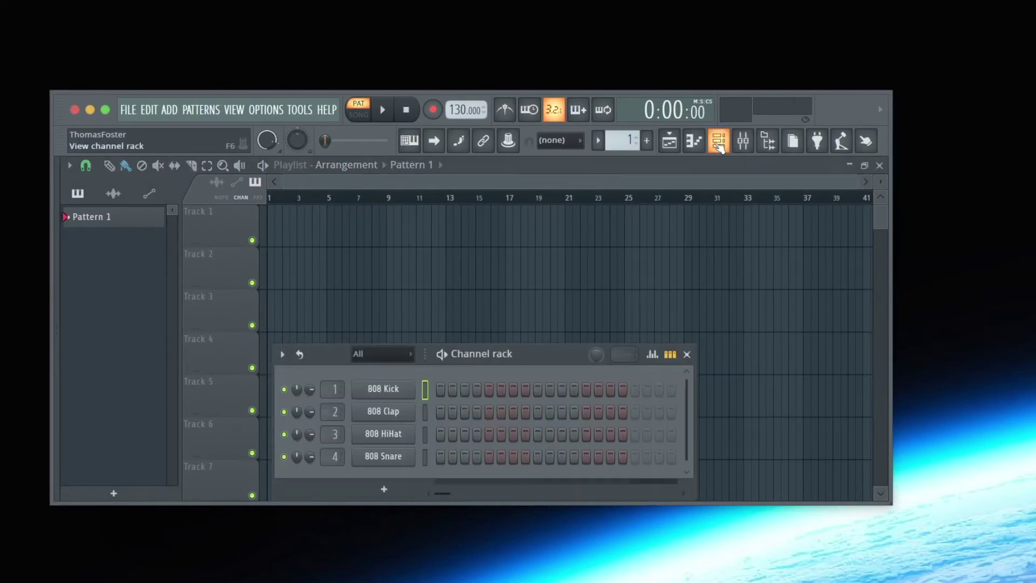
pyautogui.click(384, 489)
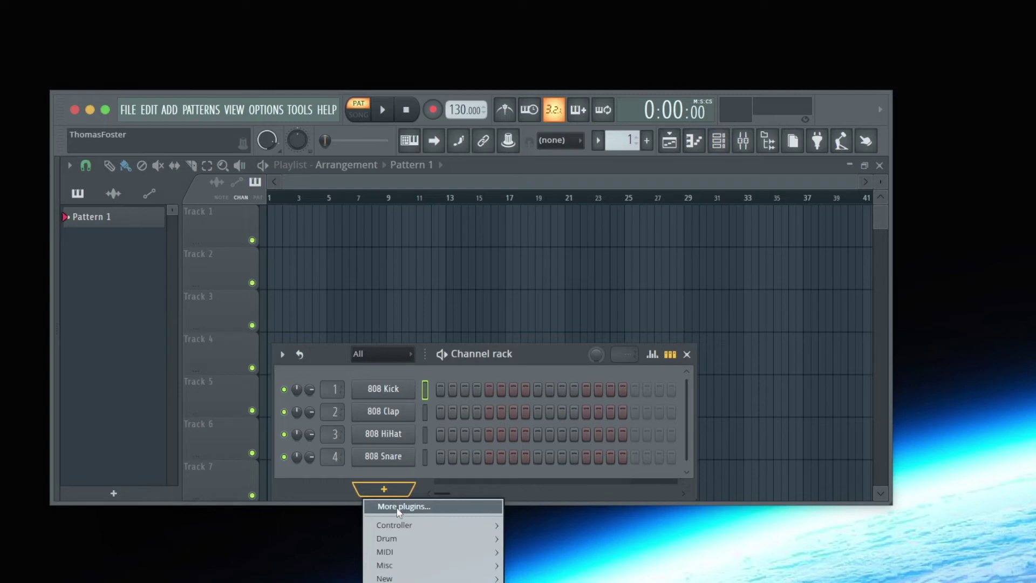
pyautogui.click(398, 507)
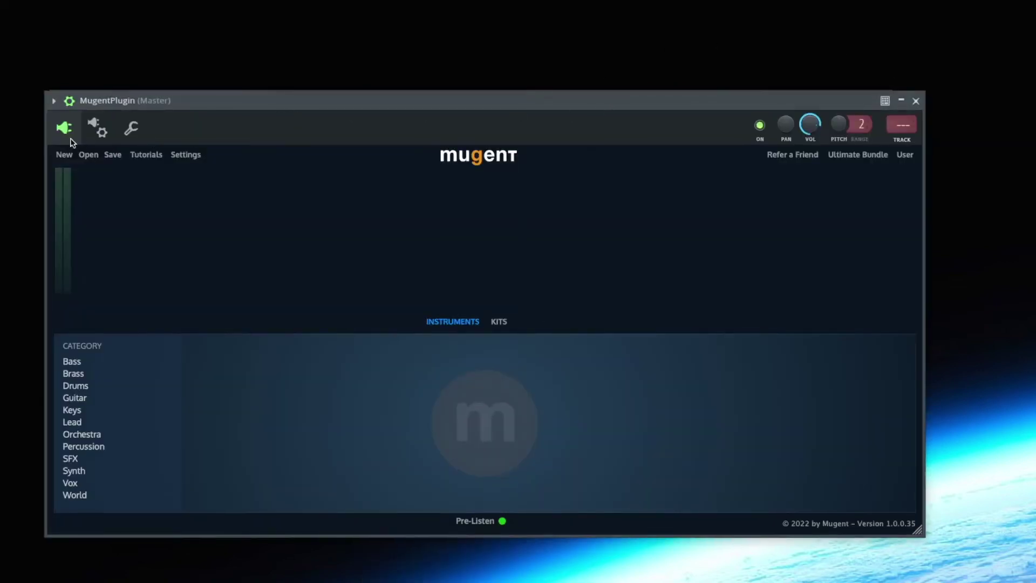
# Keep 'Use fixed size buffers' enabled in the wrapper's Troubleshooting settings and dismiss the warning
pyautogui.click(69, 101)
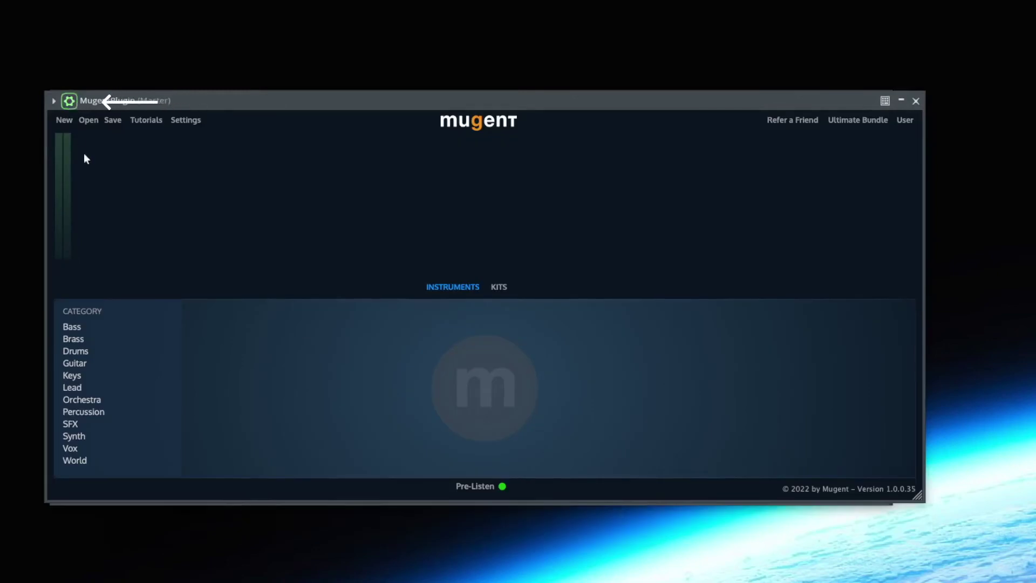
pyautogui.click(70, 102)
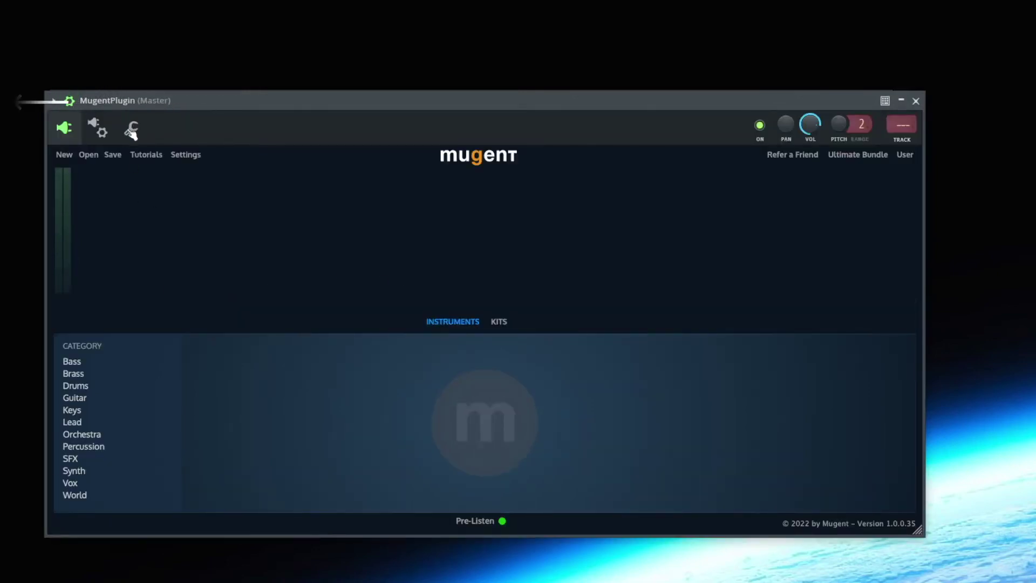
pyautogui.click(100, 129)
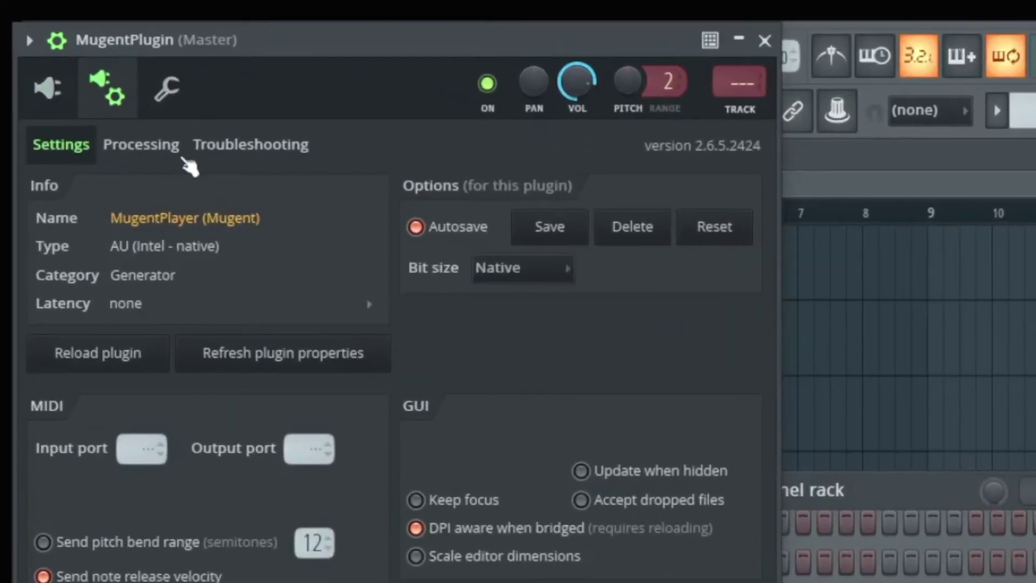
pyautogui.click(180, 160)
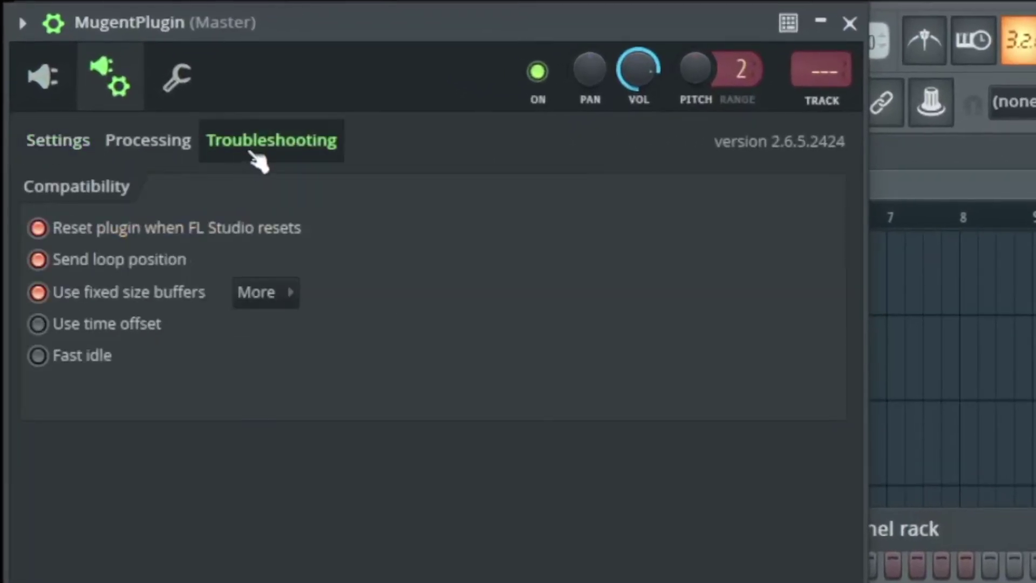
pyautogui.click(39, 292)
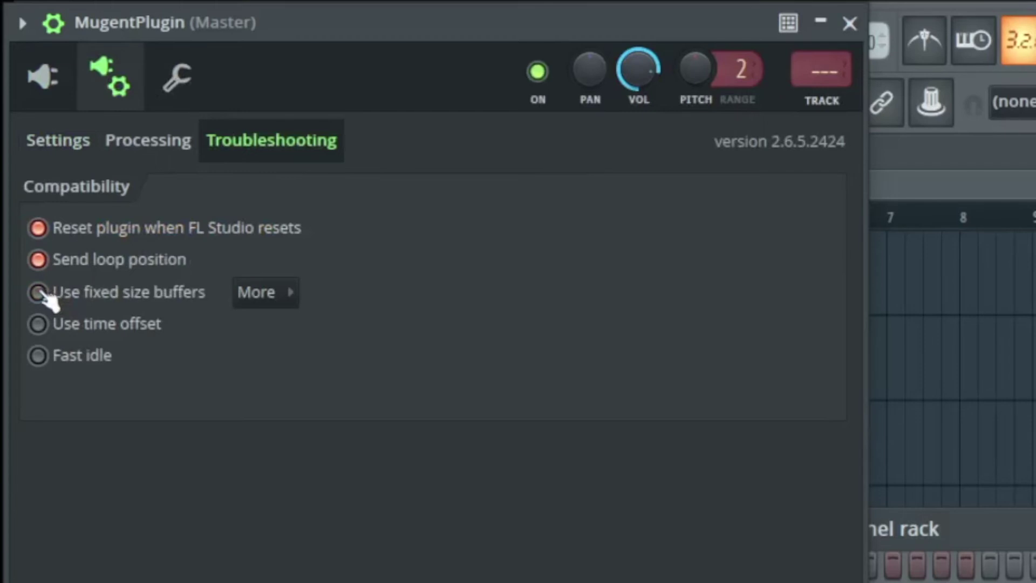
pyautogui.click(43, 294)
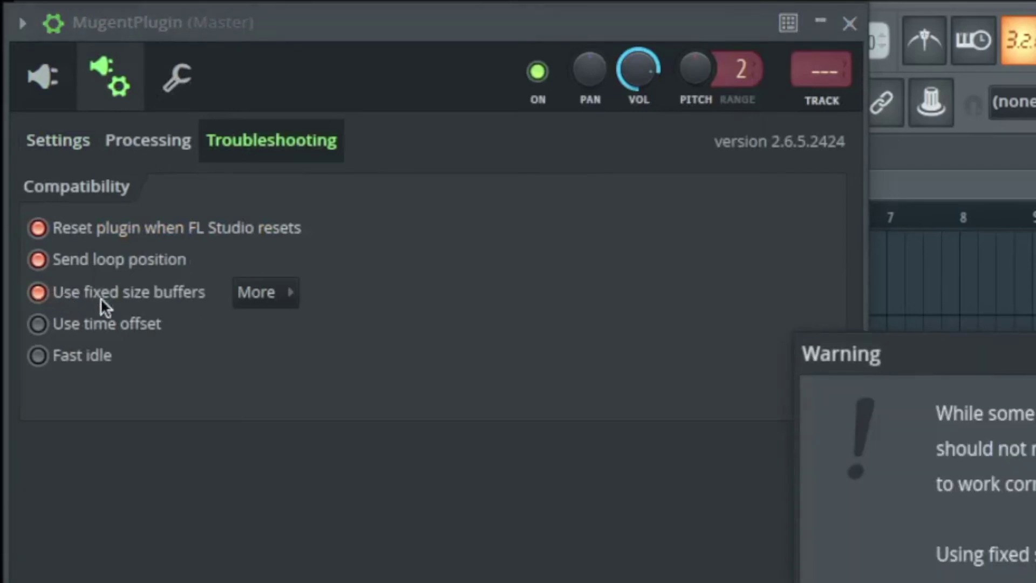
pyautogui.press('Return')
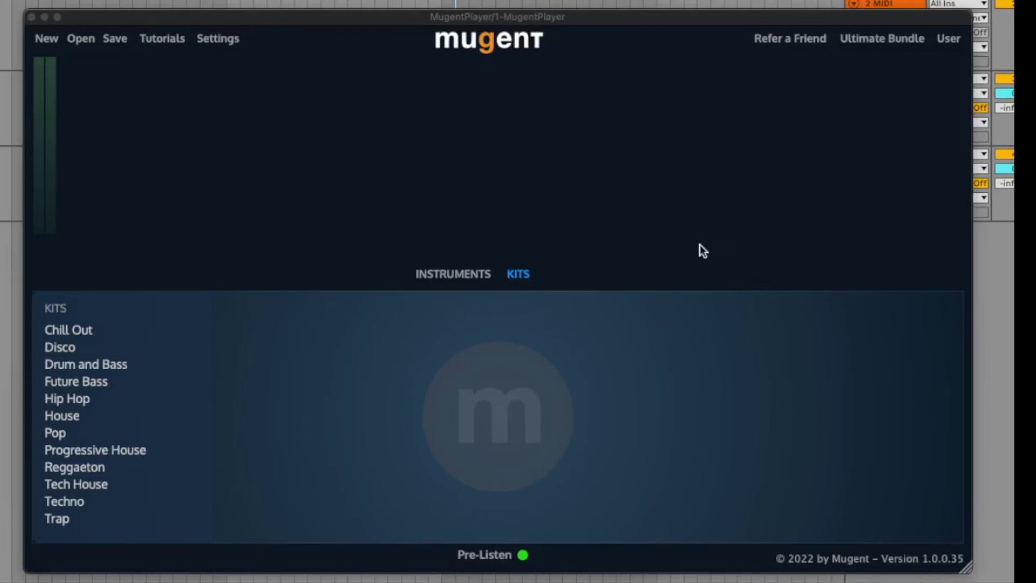
# Load EDM Piano from the Keys instruments and drop its MIDI into the Ableton arrangement
pyautogui.click(456, 275)
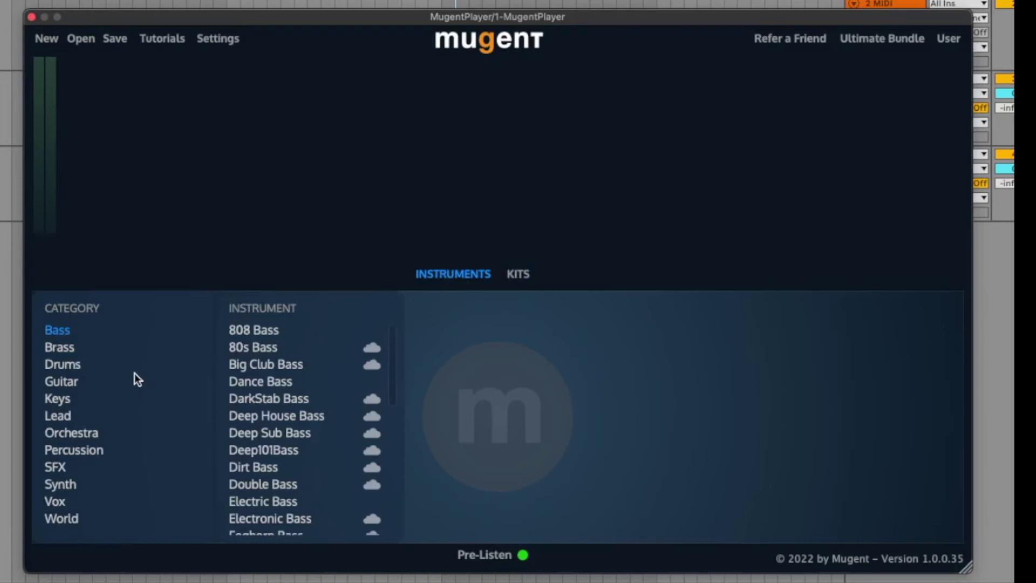
pyautogui.click(118, 381)
pyautogui.click(77, 396)
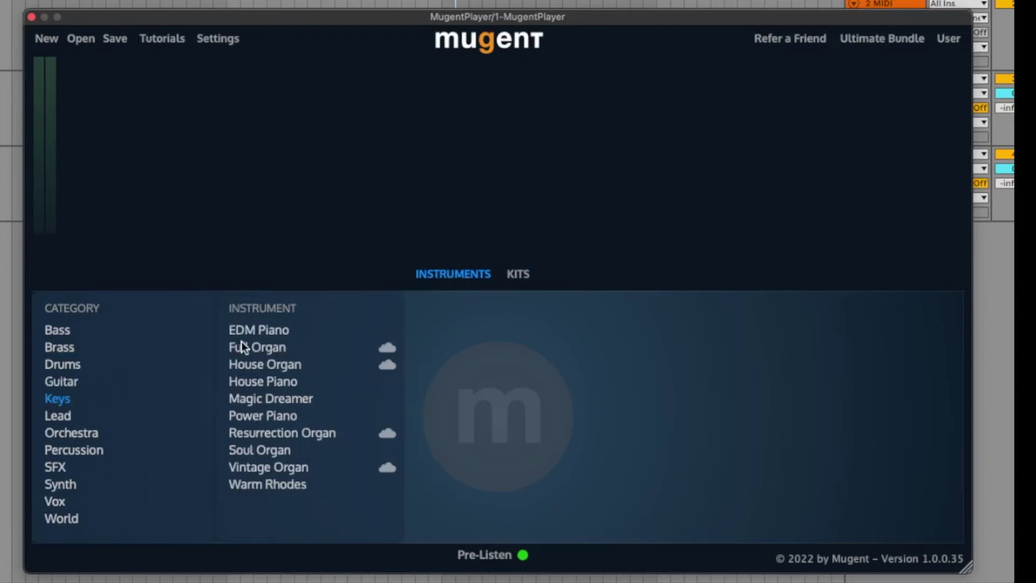
pyautogui.click(258, 331)
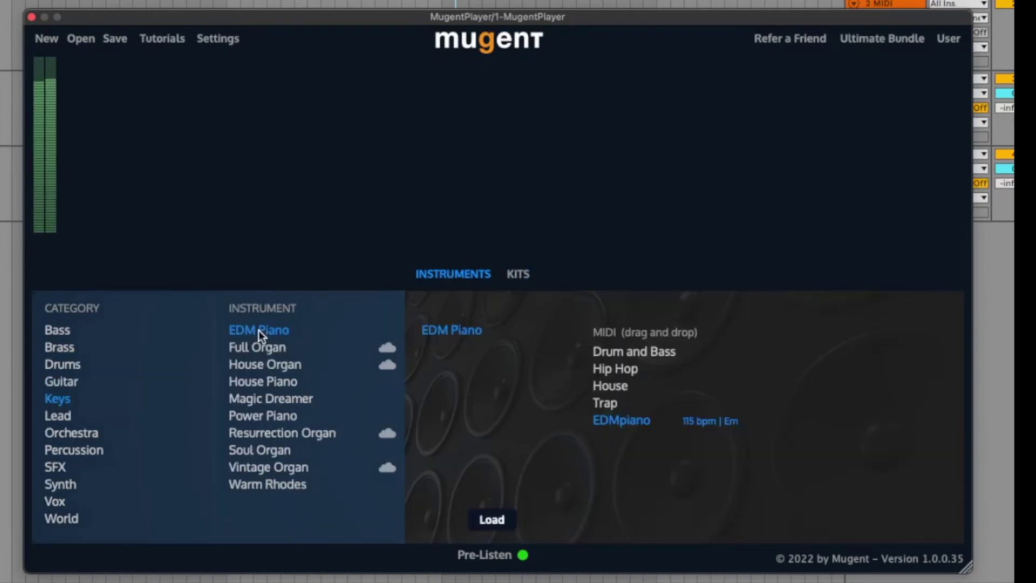
pyautogui.click(491, 519)
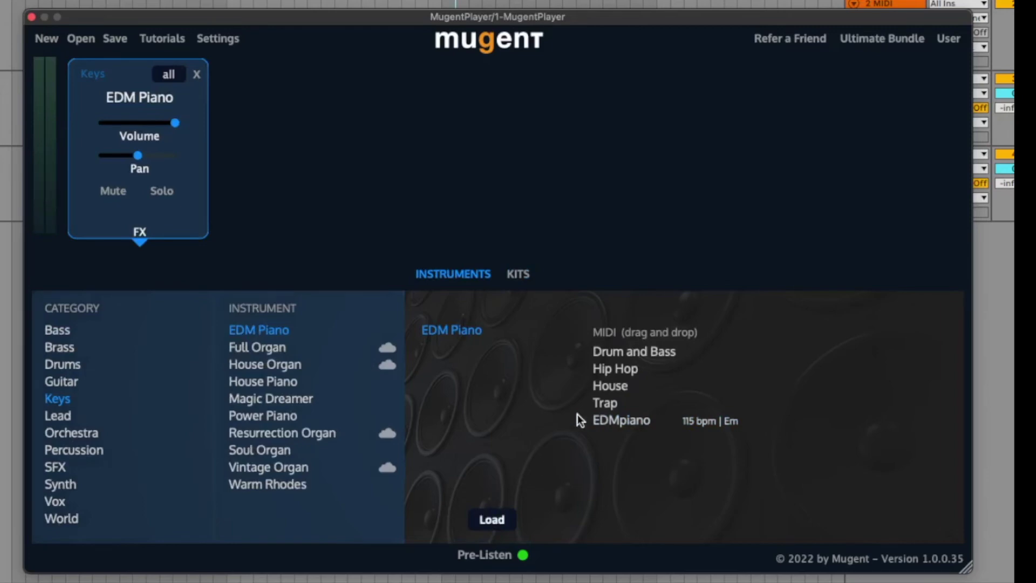
pyautogui.moveTo(624, 421); pyautogui.dragTo(33, 86)
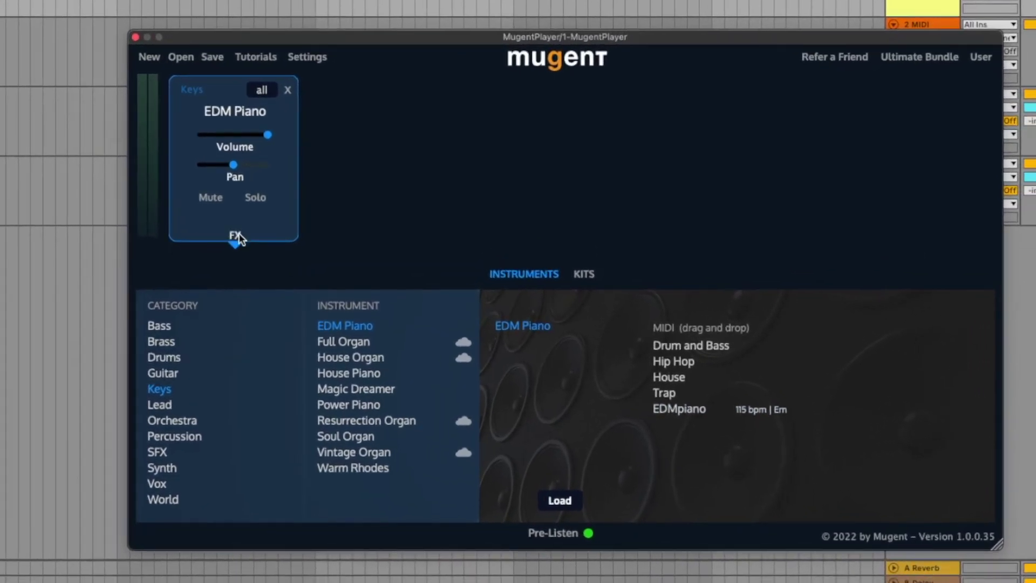
# Add a second delay and filter effects to EDM Piano, removing the last filter
pyautogui.click(368, 291)
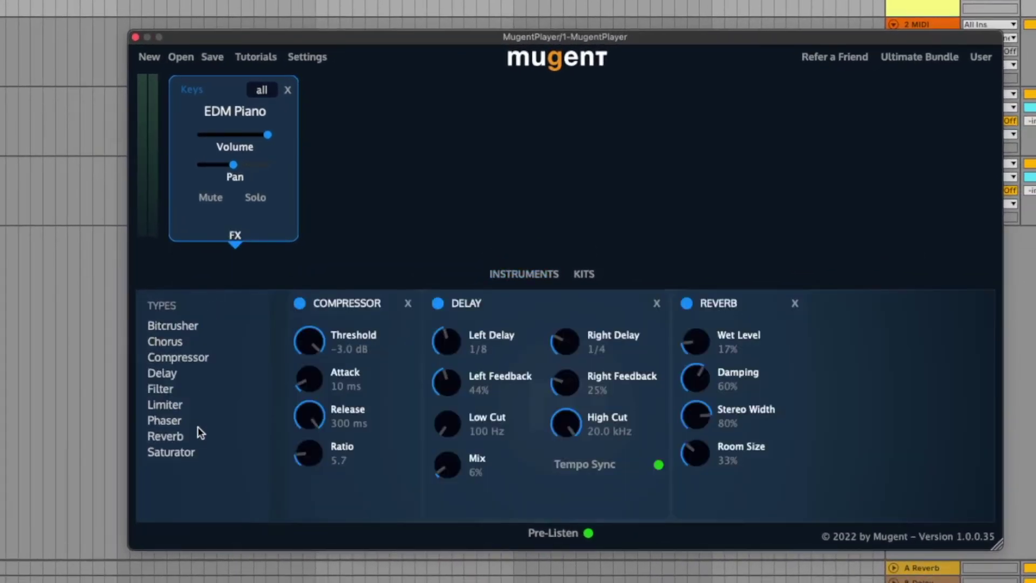
pyautogui.click(189, 376)
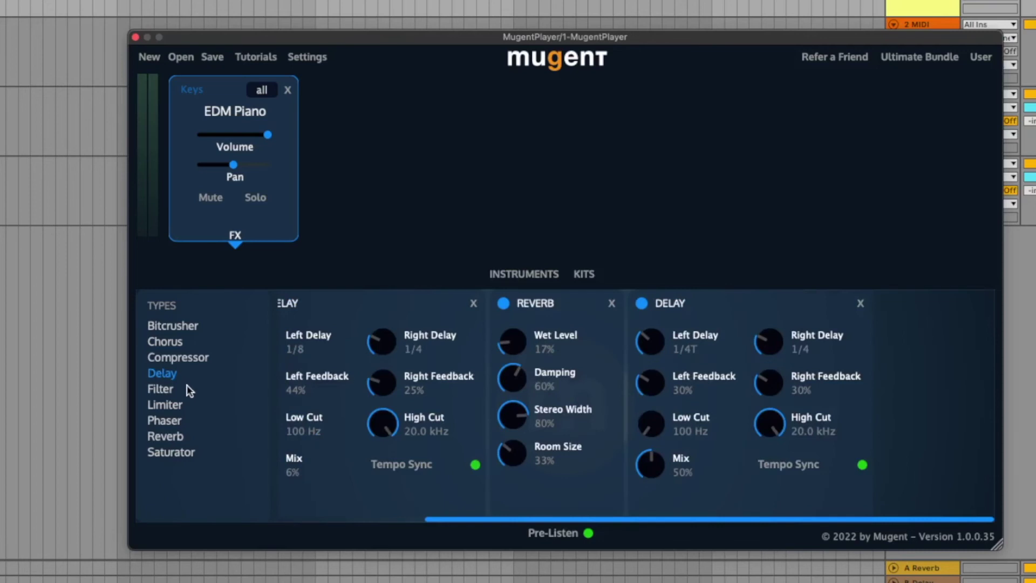
pyautogui.click(187, 385)
pyautogui.click(173, 386)
pyautogui.click(174, 386)
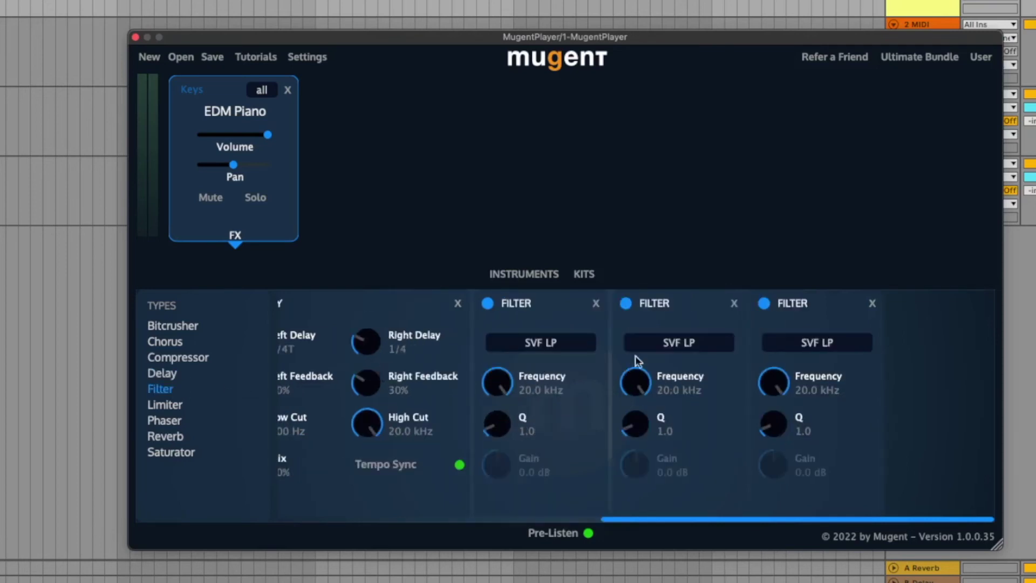
pyautogui.click(873, 303)
# Show the Chill Out kits and remove EDM Piano from the player
pyautogui.click(584, 274)
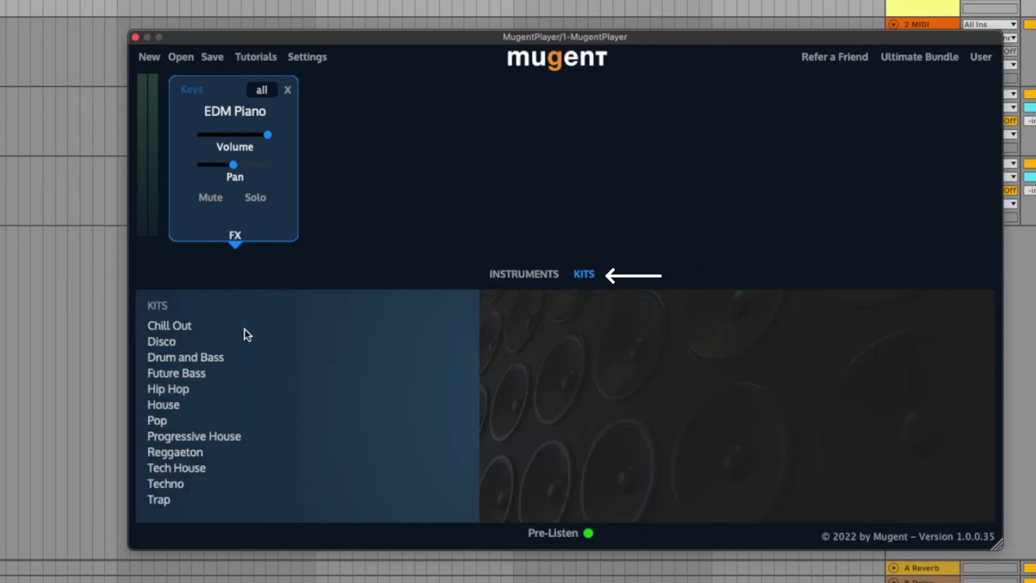
pyautogui.click(189, 326)
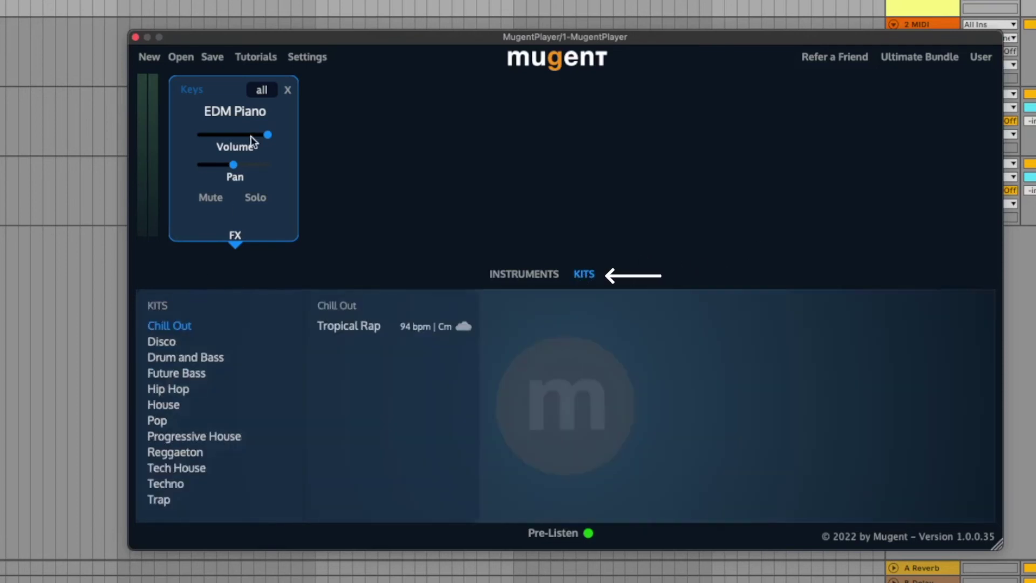
pyautogui.click(288, 90)
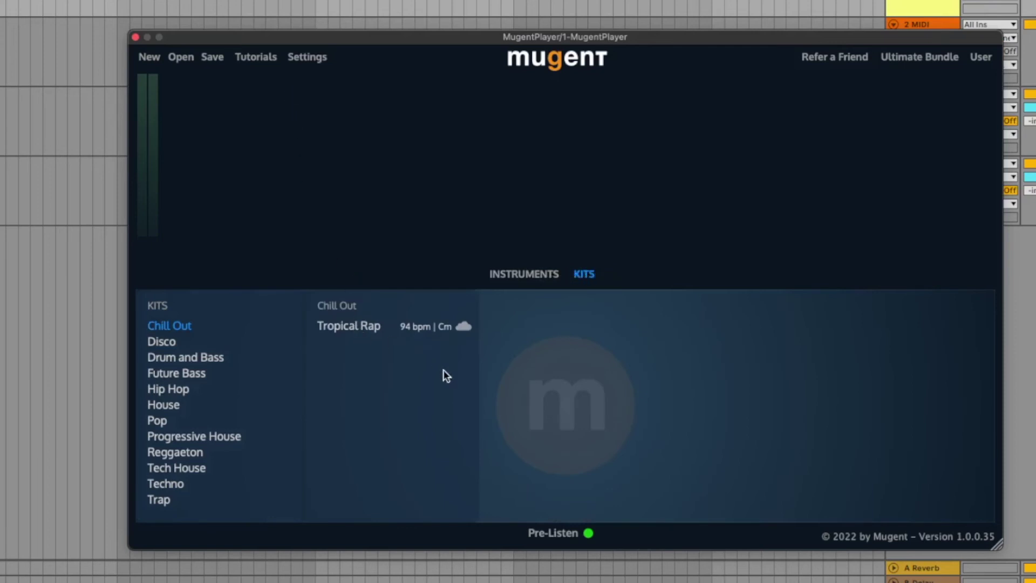
# Download the Tropical Rap kit and drag its MIDI into Ableton as eight track clips
pyautogui.click(581, 501)
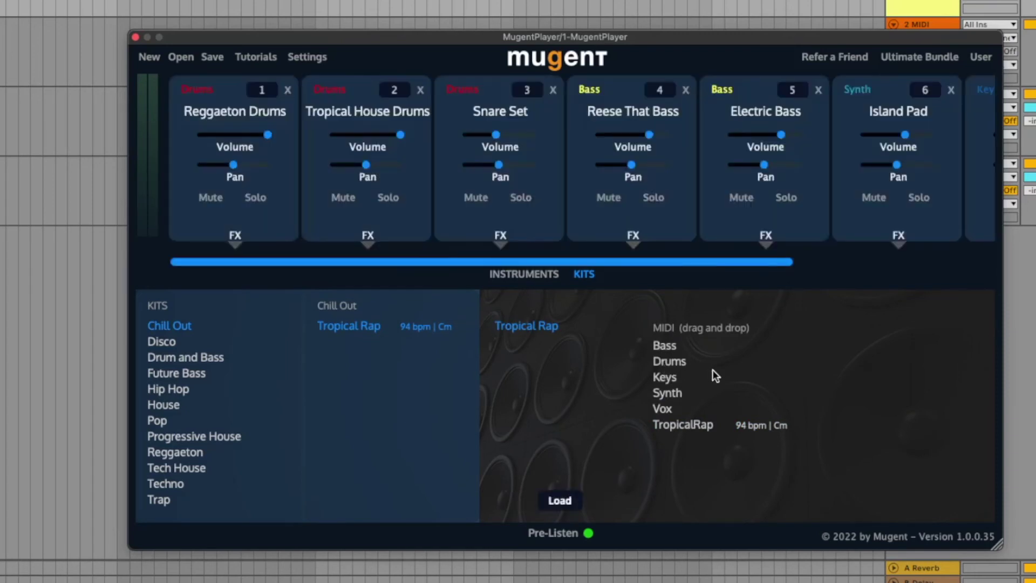
pyautogui.moveTo(692, 426); pyautogui.dragTo(0, 0)
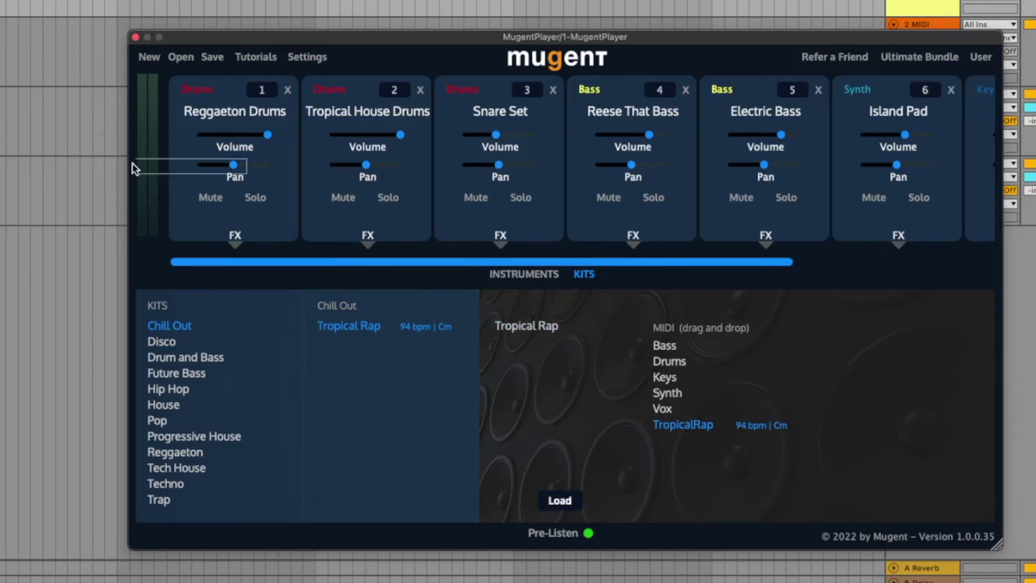
pyautogui.moveTo(71, 65); pyautogui.dragTo(74, 34)
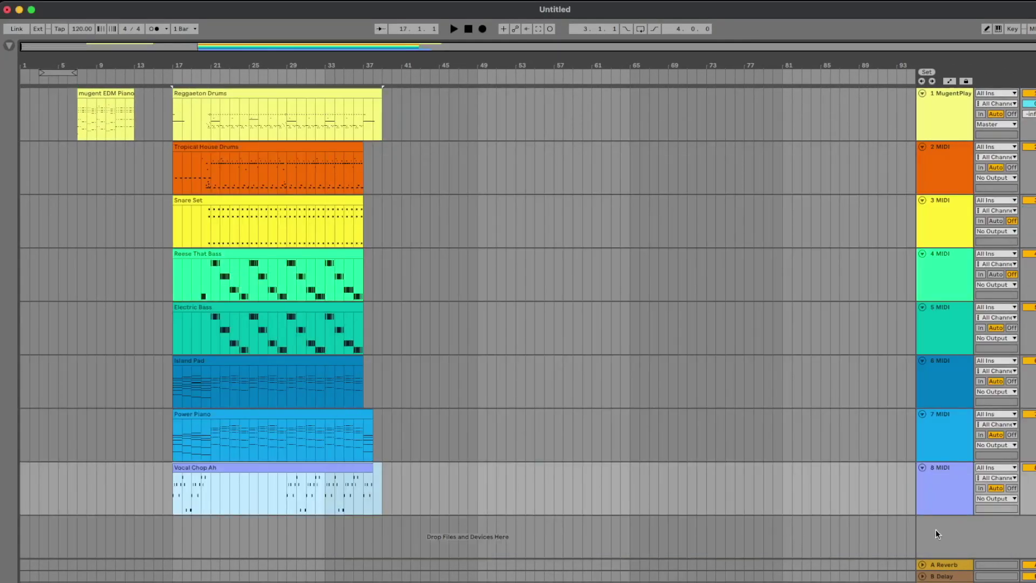
pyautogui.click(811, 474)
pyautogui.click(953, 112)
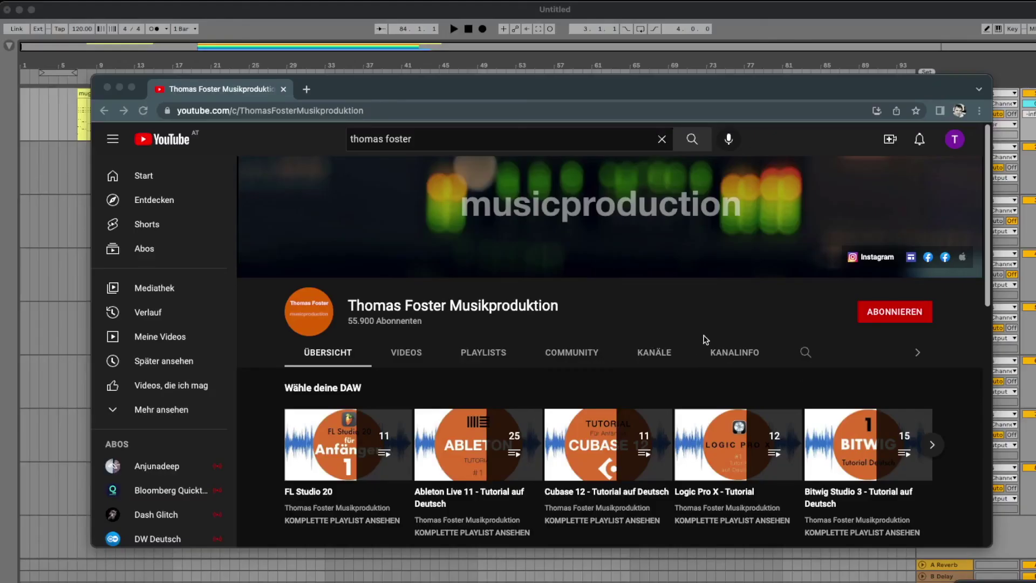
# Subscribe to the music-production channel and set its notification bell to Alle
pyautogui.click(706, 339)
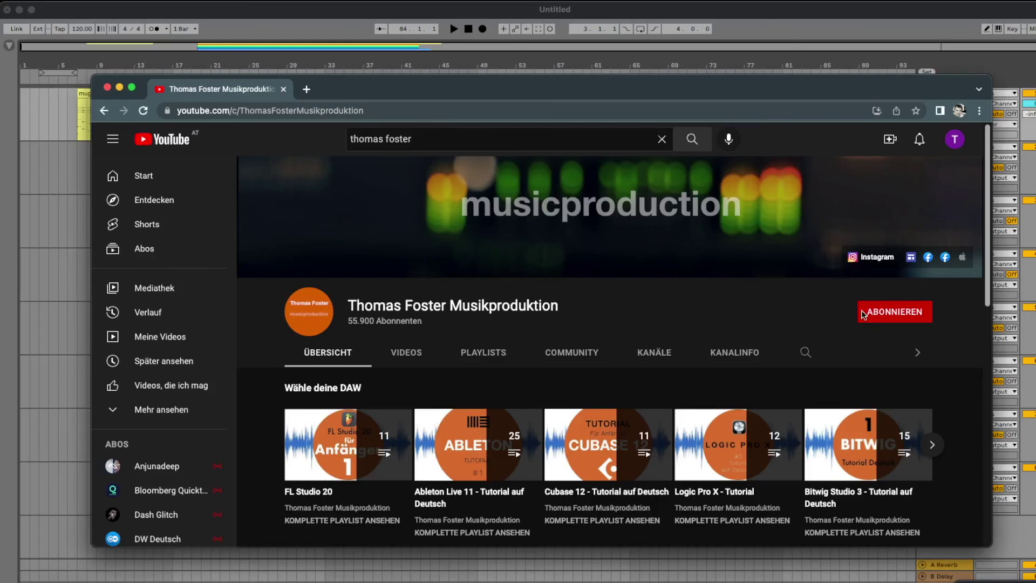
pyautogui.click(920, 317)
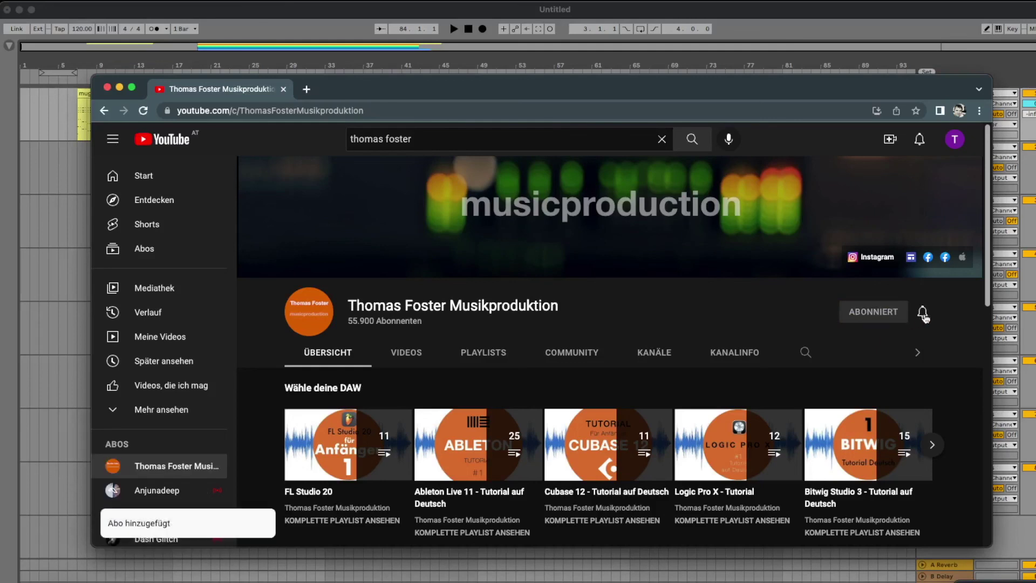
pyautogui.click(922, 312)
pyautogui.click(868, 340)
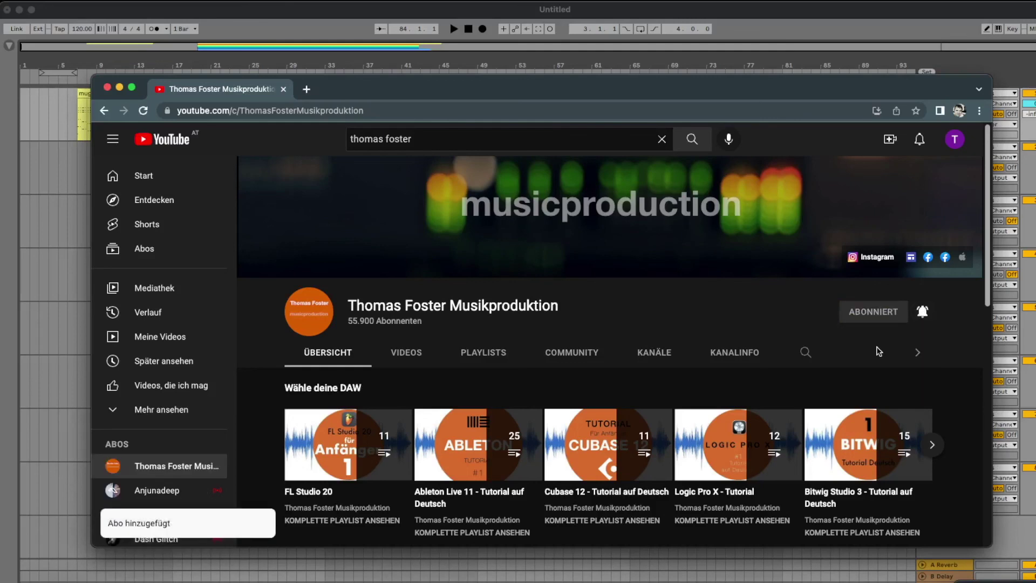